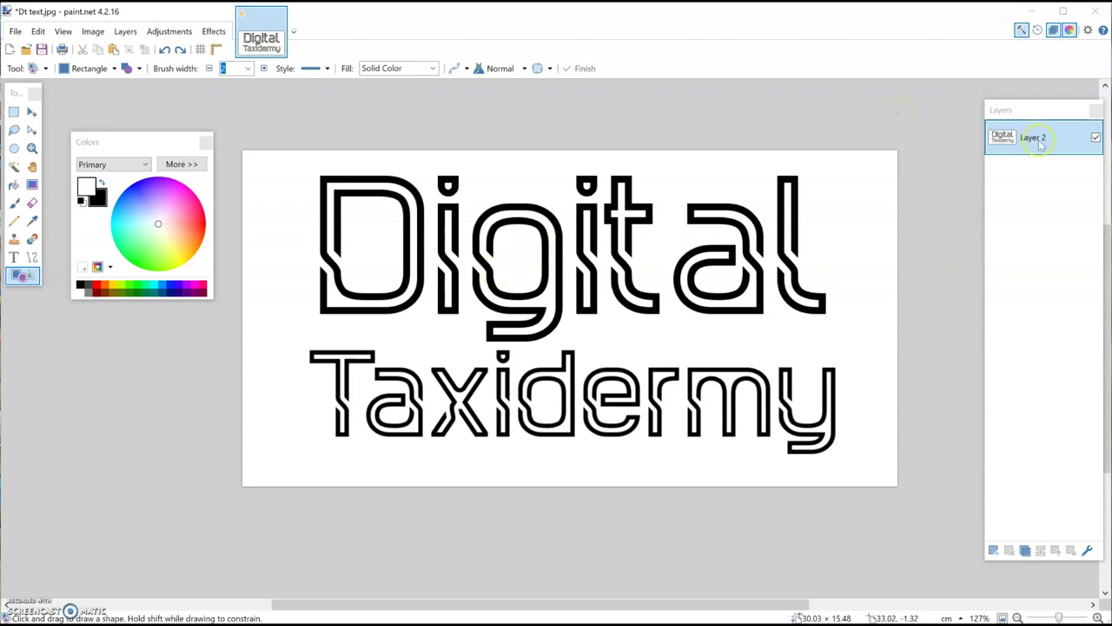
- Move the Colors window up against the Tools window, clear of the canvas
{"action": "key", "text": "F5"}
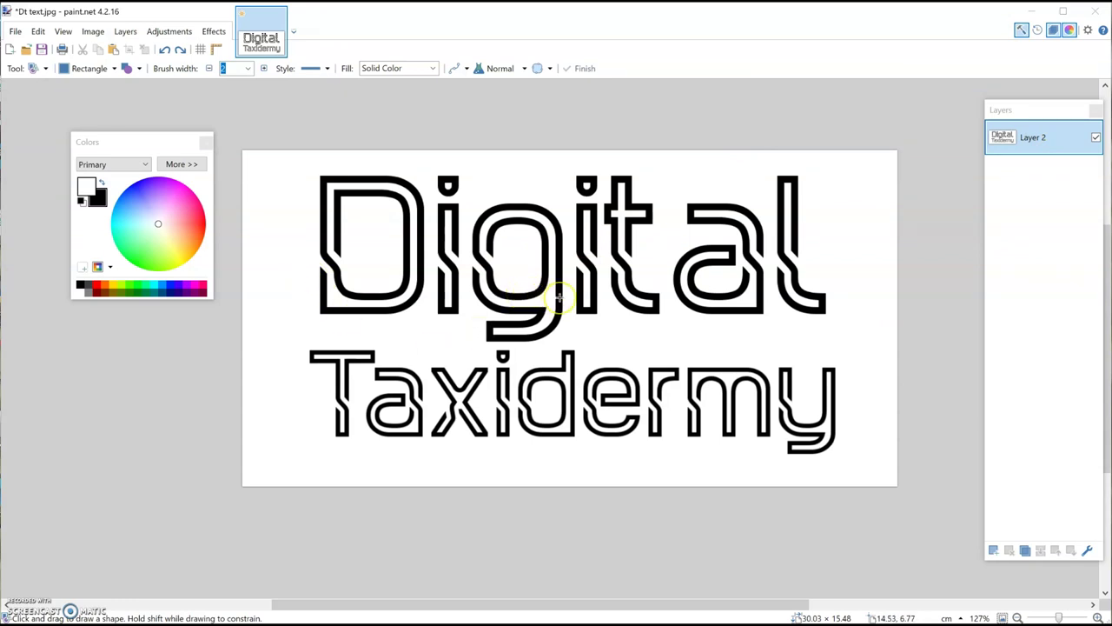
{"action": "scroll", "coordinate": [590, 294], "scroll_direction": "up", "scroll_amount": 2}
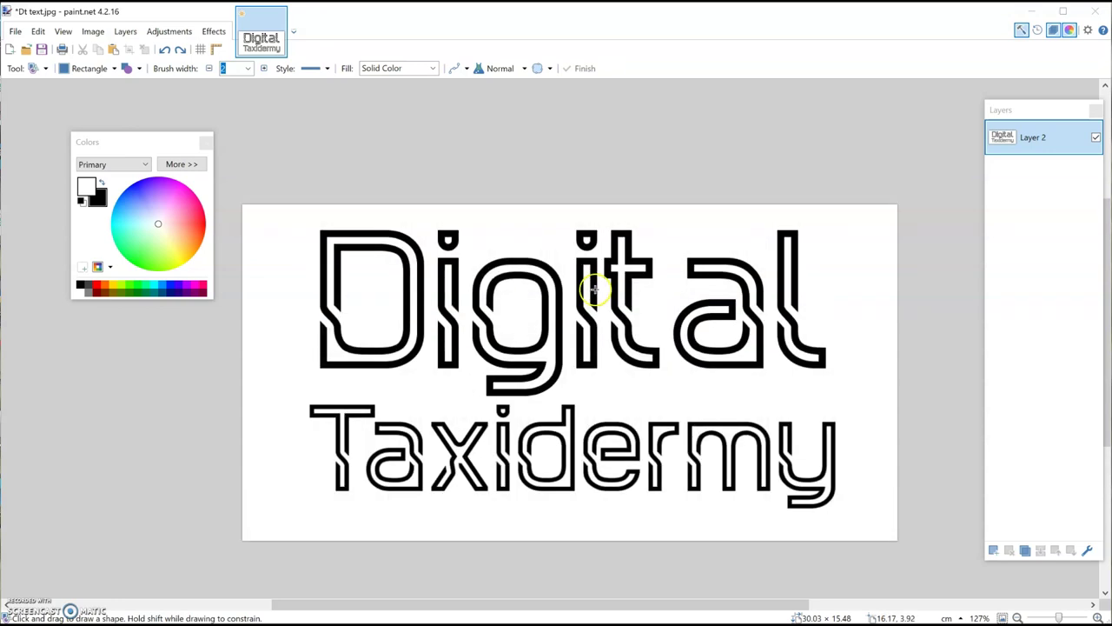
{"action": "left_click", "coordinate": [619, 332]}
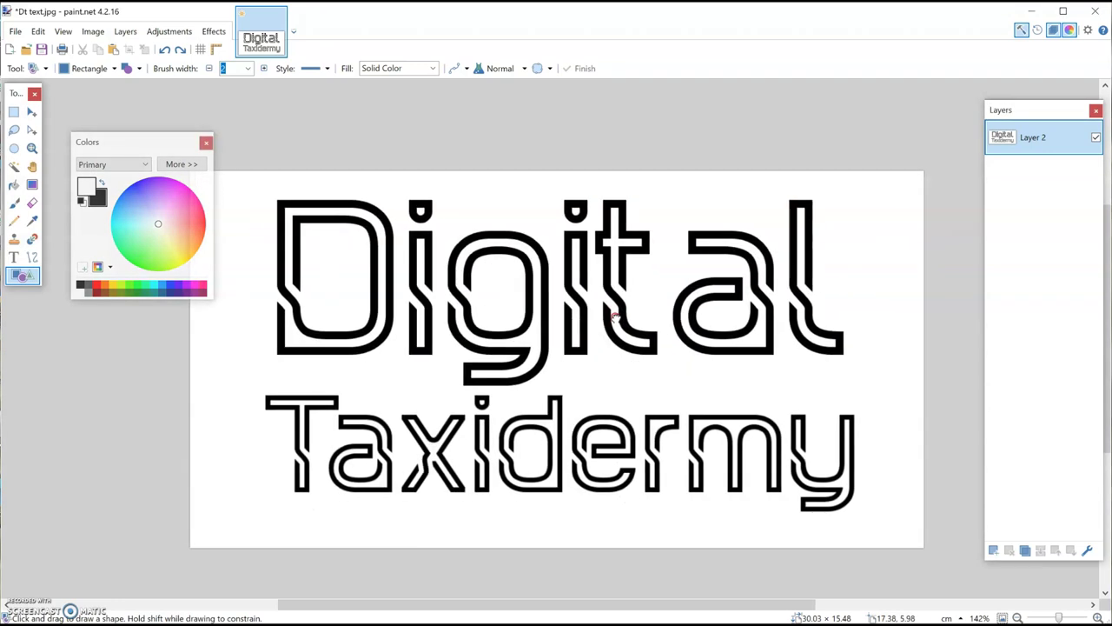
{"action": "left_click_drag", "start_coordinate": [163, 143], "coordinate": [136, 124]}
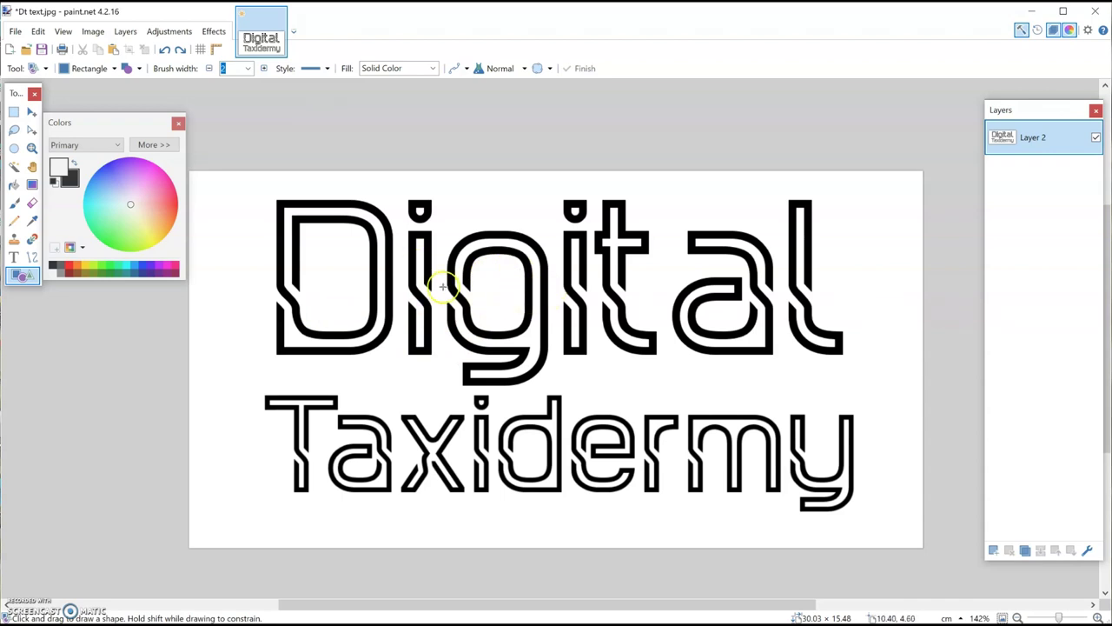
- Cut open the top of the first i's dot in "Digital" with a white rectangle about 0.26 × 0.53 cm
{"action": "scroll", "coordinate": [442, 287], "scroll_direction": "up", "scroll_amount": 5}
{"action": "scroll", "coordinate": [440, 243], "scroll_direction": "up", "scroll_amount": 1}
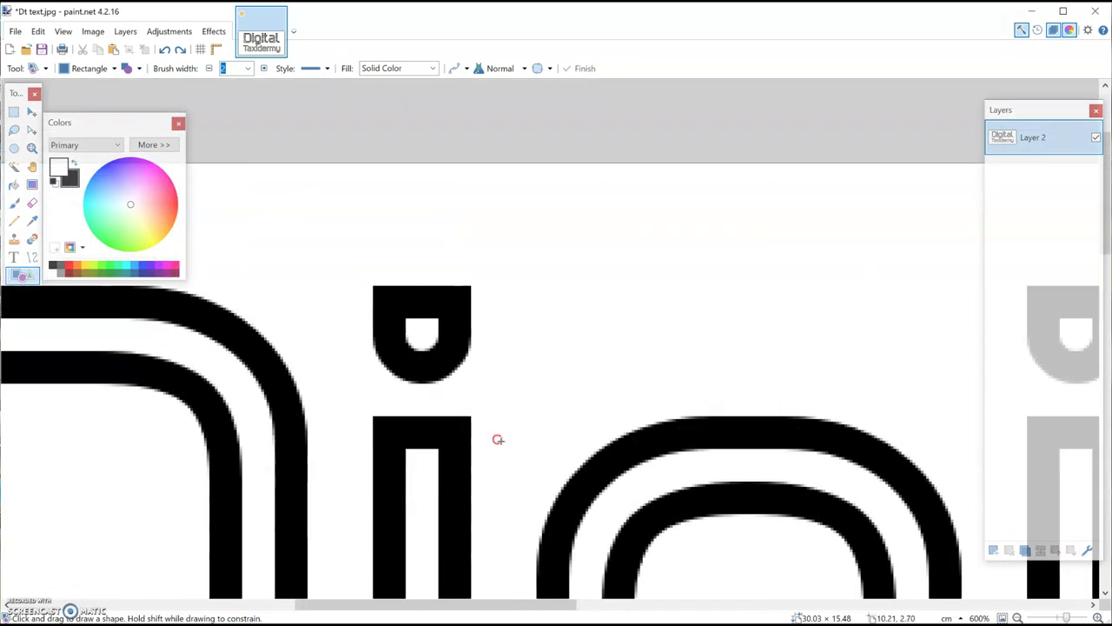
{"action": "scroll", "coordinate": [498, 440], "scroll_direction": "up", "scroll_amount": 3}
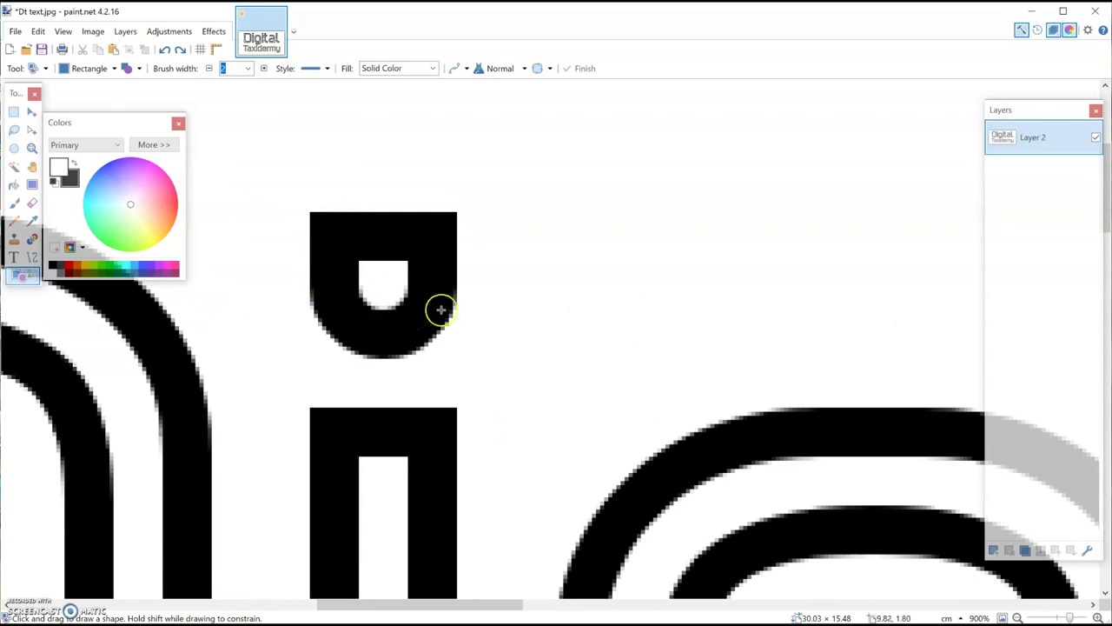
{"action": "scroll", "coordinate": [467, 318], "scroll_direction": "down", "scroll_amount": 5}
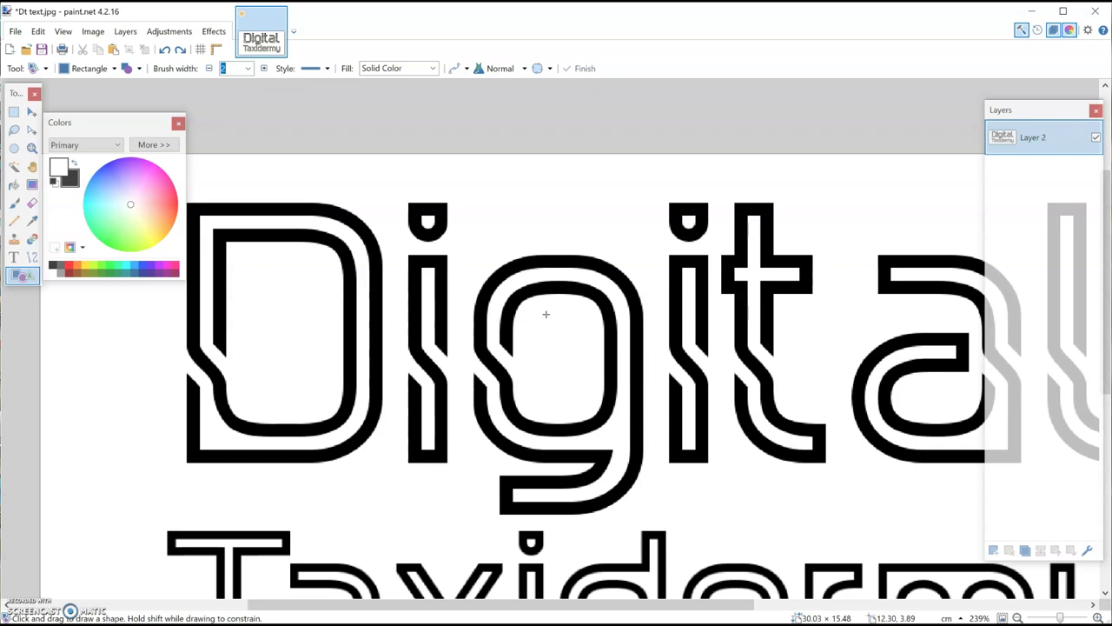
{"action": "scroll", "coordinate": [522, 311], "scroll_direction": "up", "scroll_amount": 5}
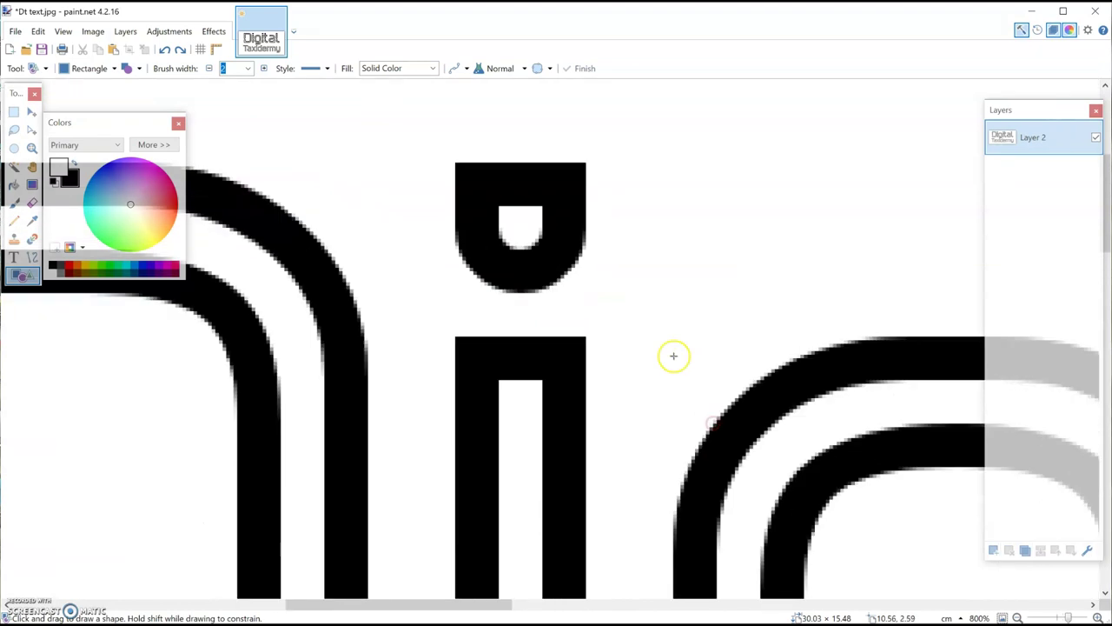
{"action": "scroll", "coordinate": [674, 356], "scroll_direction": "up", "scroll_amount": 4}
{"action": "scroll", "coordinate": [559, 384], "scroll_direction": "up", "scroll_amount": 2}
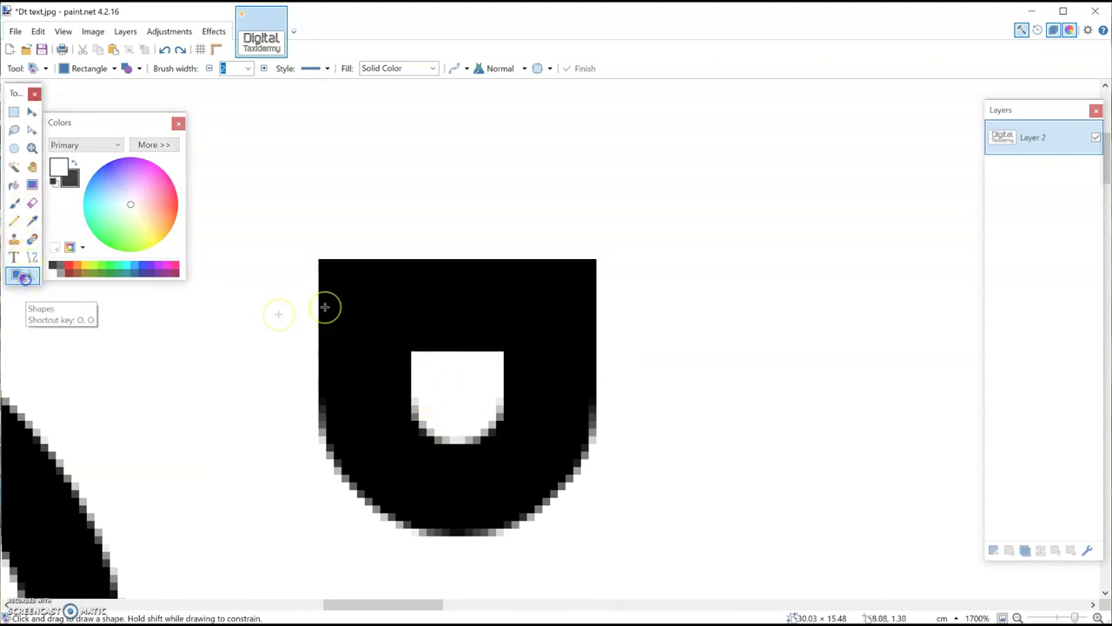
{"action": "mouse_move", "coordinate": [419, 259]}
{"action": "left_mouse_down"}
{"action": "mouse_move", "coordinate": [427, 298]}
{"action": "mouse_move", "coordinate": [492, 390]}
{"action": "left_mouse_up"}
- Cut open the top of the second i's dot in "Digital" with a white rectangle about 0.32 × 0.56 cm
{"action": "scroll", "coordinate": [492, 390], "scroll_direction": "down", "scroll_amount": 8, "text": "ctrl"}
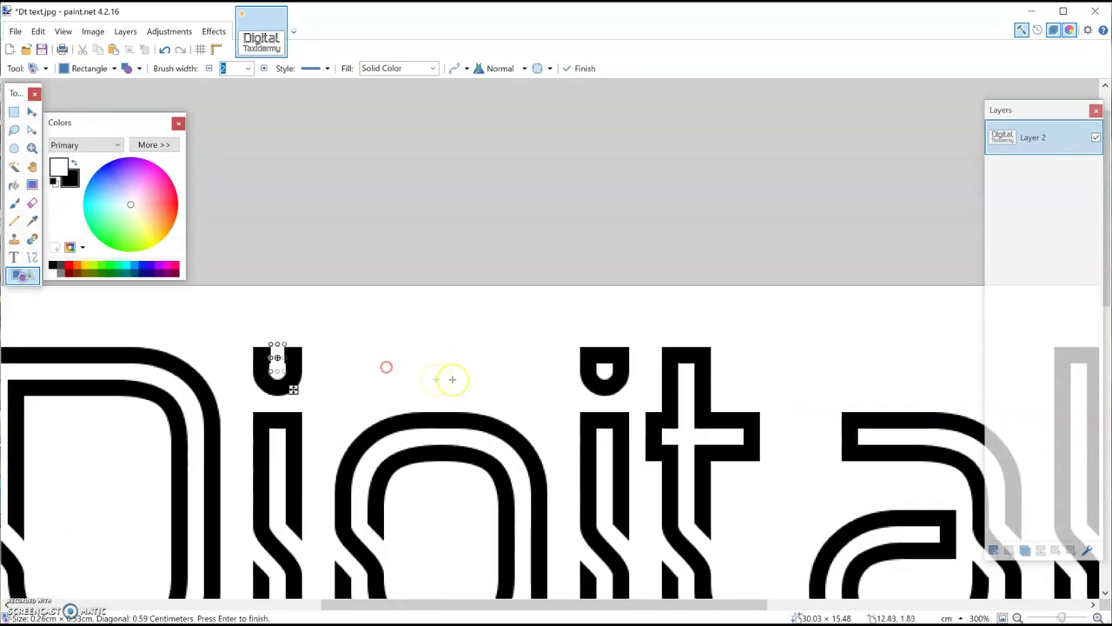
{"action": "scroll", "coordinate": [452, 379], "scroll_direction": "up", "scroll_amount": 5, "text": "ctrl"}
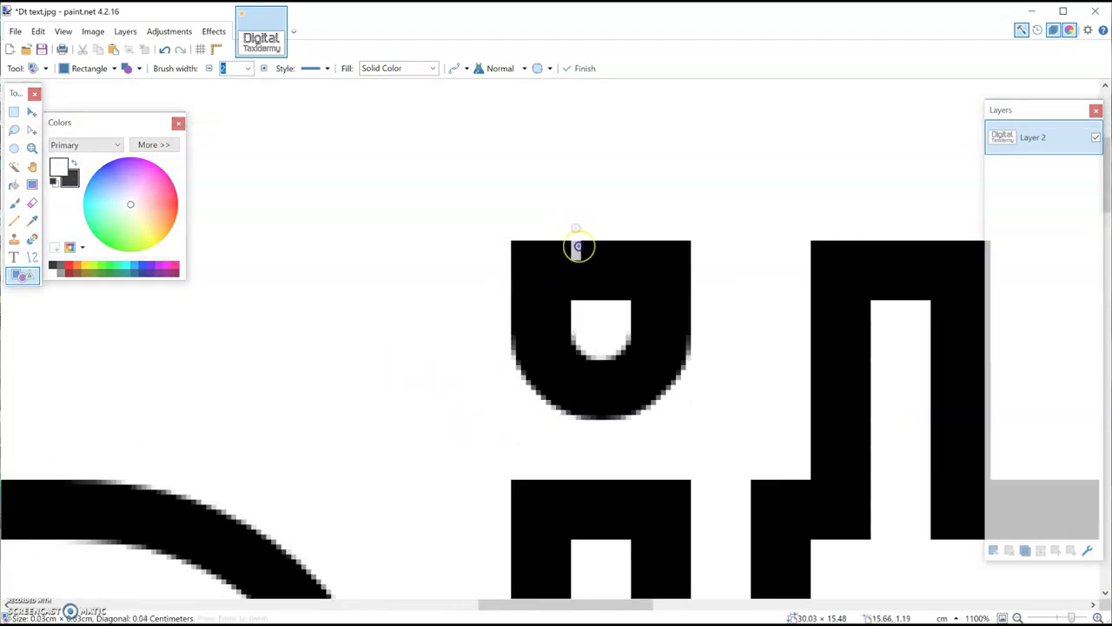
{"action": "left_click_drag", "start_coordinate": [578, 248], "coordinate": [627, 327]}
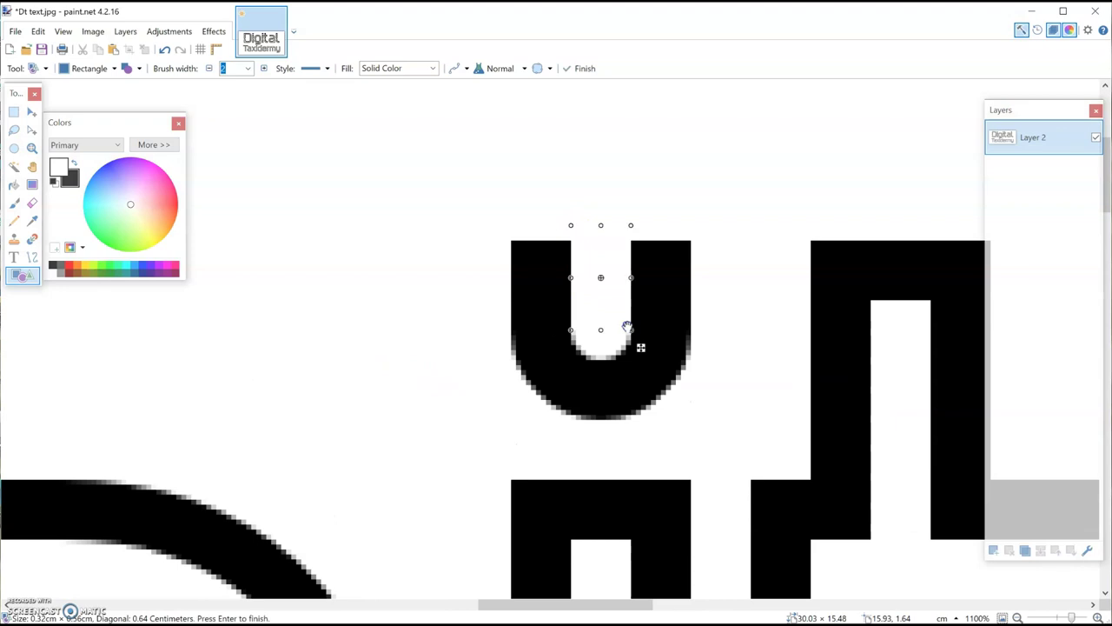
- Cut open the top of the i's dot in "Taxidermy" with a white rectangle about 0.16 × 0.34 cm and commit the shape
{"action": "scroll", "coordinate": [507, 390], "scroll_direction": "down", "scroll_amount": 10, "text": "ctrl"}
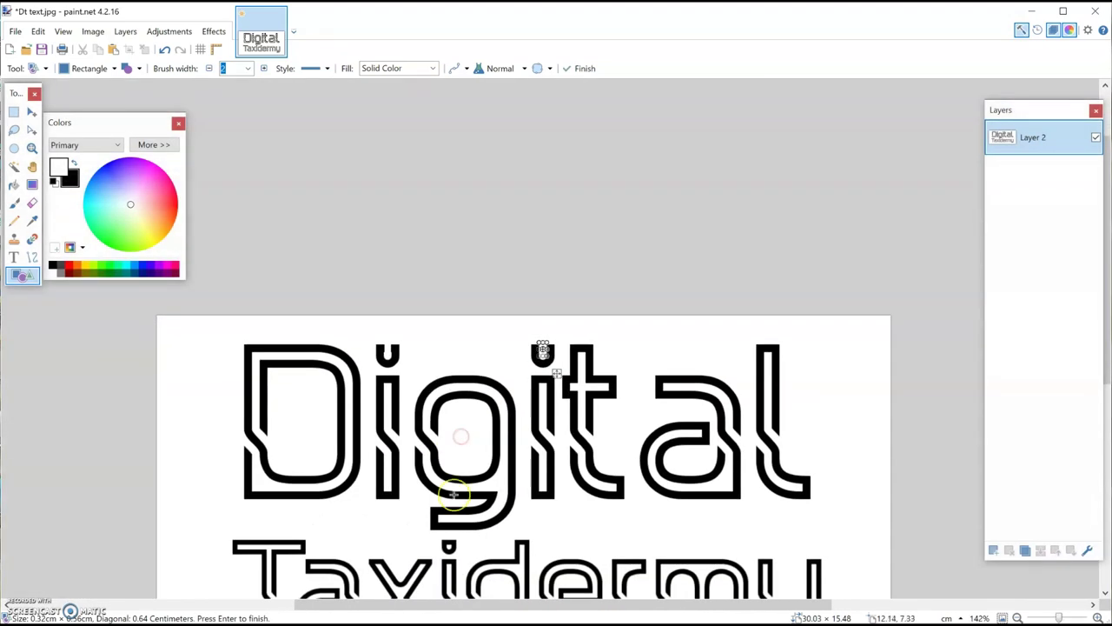
{"action": "scroll", "coordinate": [460, 436], "scroll_direction": "down", "scroll_amount": 1}
{"action": "scroll", "coordinate": [484, 344], "scroll_direction": "up", "scroll_amount": 3, "text": "ctrl"}
{"action": "scroll", "coordinate": [484, 343], "scroll_direction": "up", "scroll_amount": 8, "text": "ctrl"}
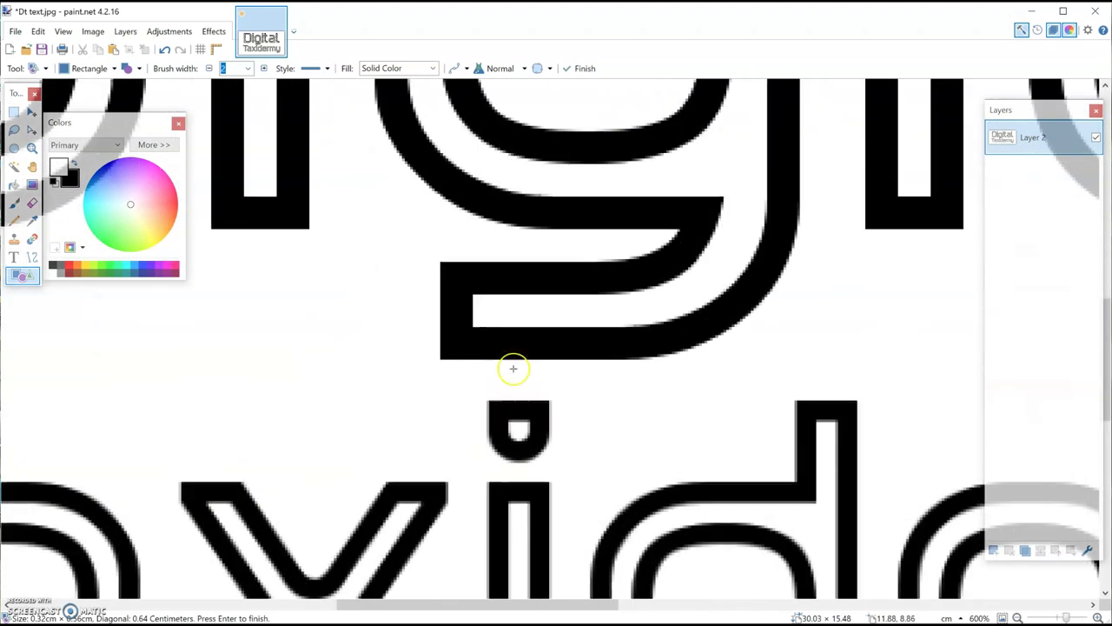
{"action": "left_click_drag", "start_coordinate": [511, 311], "coordinate": [562, 426]}
{"action": "scroll", "coordinate": [562, 427], "scroll_direction": "down", "scroll_amount": 1, "text": "ctrl"}
{"action": "scroll", "coordinate": [562, 428], "scroll_direction": "down", "scroll_amount": 12, "text": "ctrl"}
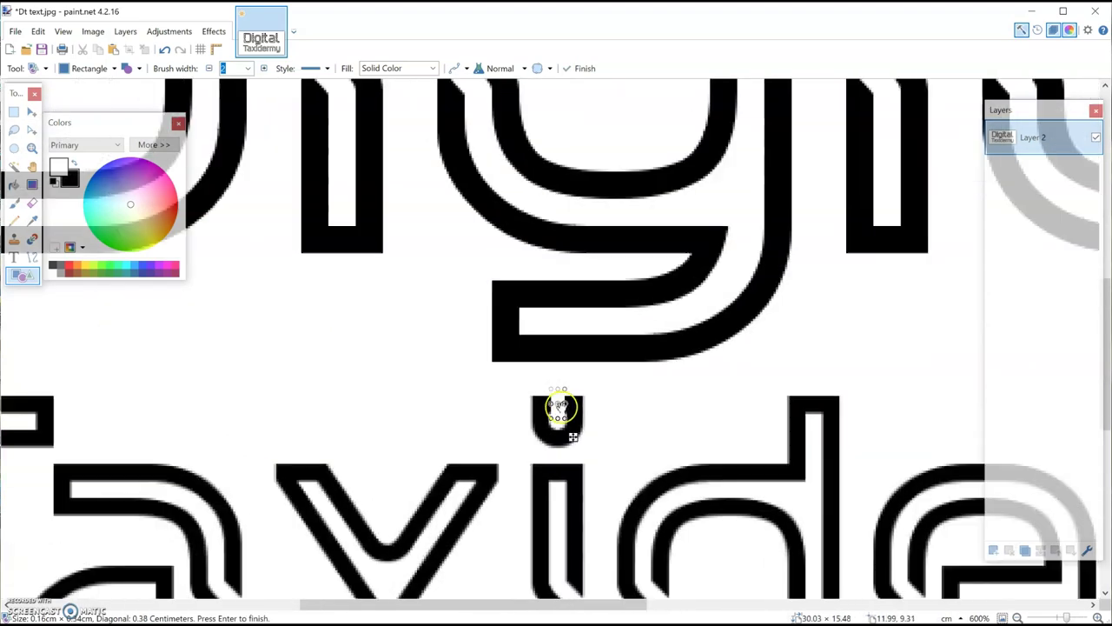
{"action": "left_click", "coordinate": [266, 179]}
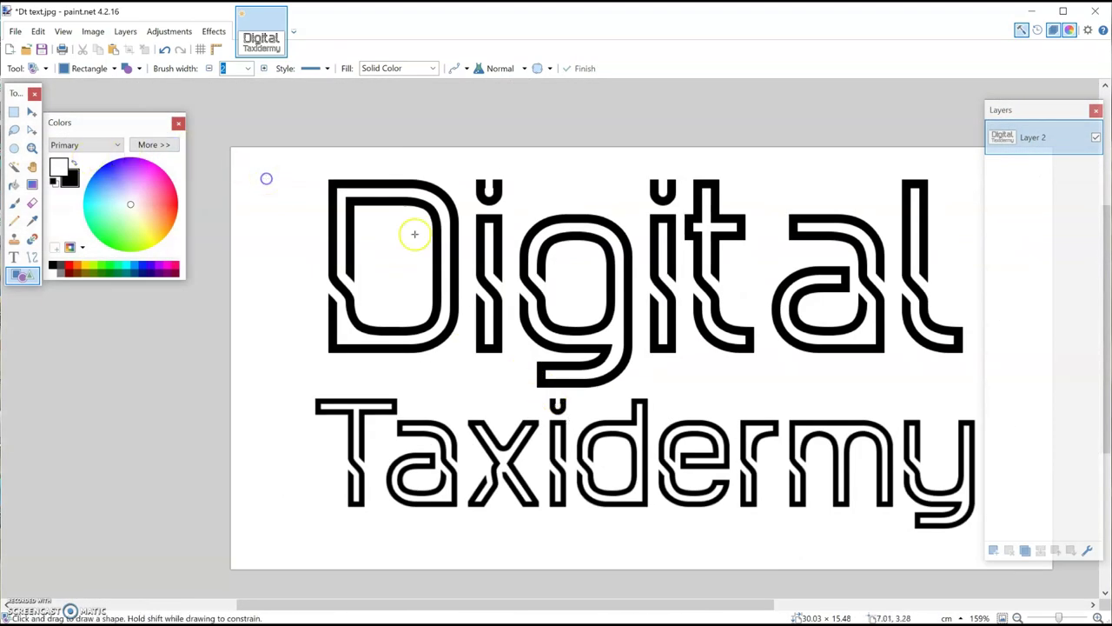
- Check the whole lettering and save the edited Dt text.jpg image
{"action": "scroll", "coordinate": [529, 251], "scroll_direction": "down", "scroll_amount": 4, "text": "ctrl"}
{"action": "scroll", "coordinate": [502, 344], "scroll_direction": "up", "scroll_amount": 1, "text": "ctrl"}
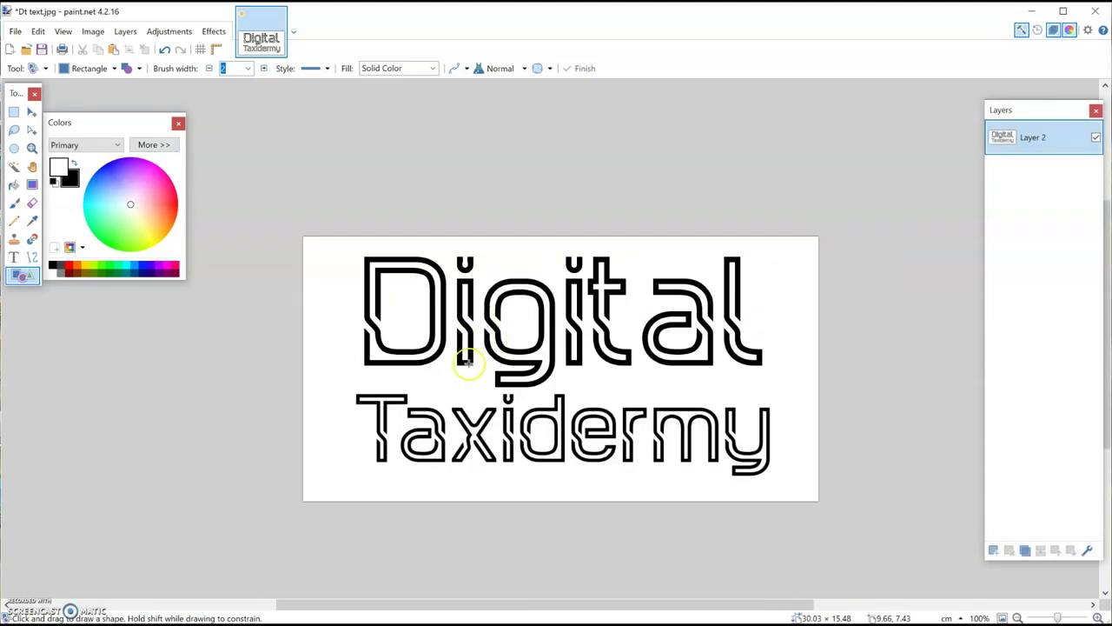
{"action": "scroll", "coordinate": [466, 363], "scroll_direction": "up", "scroll_amount": 2, "text": "ctrl"}
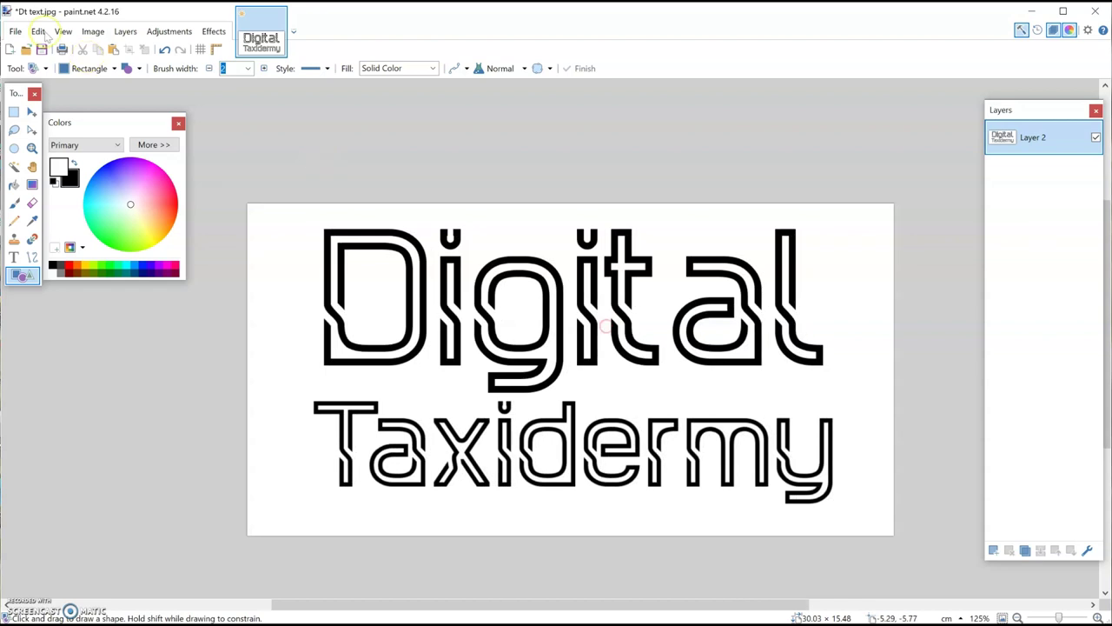
{"action": "left_click", "coordinate": [42, 49]}
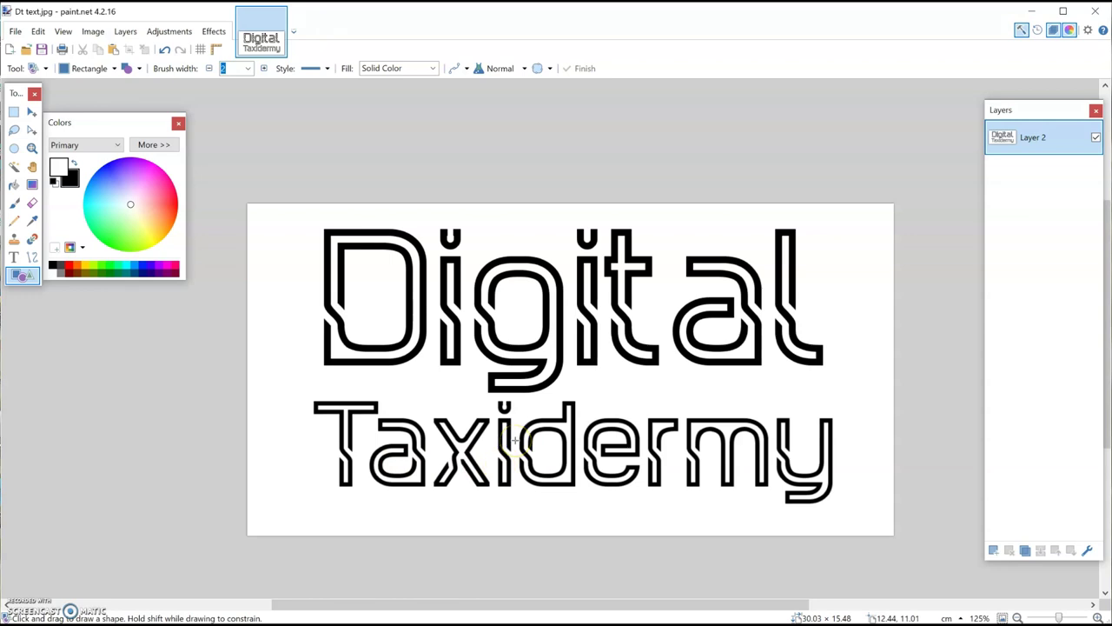
{"action": "left_click", "coordinate": [359, 409]}
{"action": "left_click", "coordinate": [346, 430]}
{"action": "scroll", "coordinate": [372, 422], "scroll_direction": "up", "scroll_amount": 3}
{"action": "scroll", "coordinate": [385, 427], "scroll_direction": "down", "scroll_amount": 1}
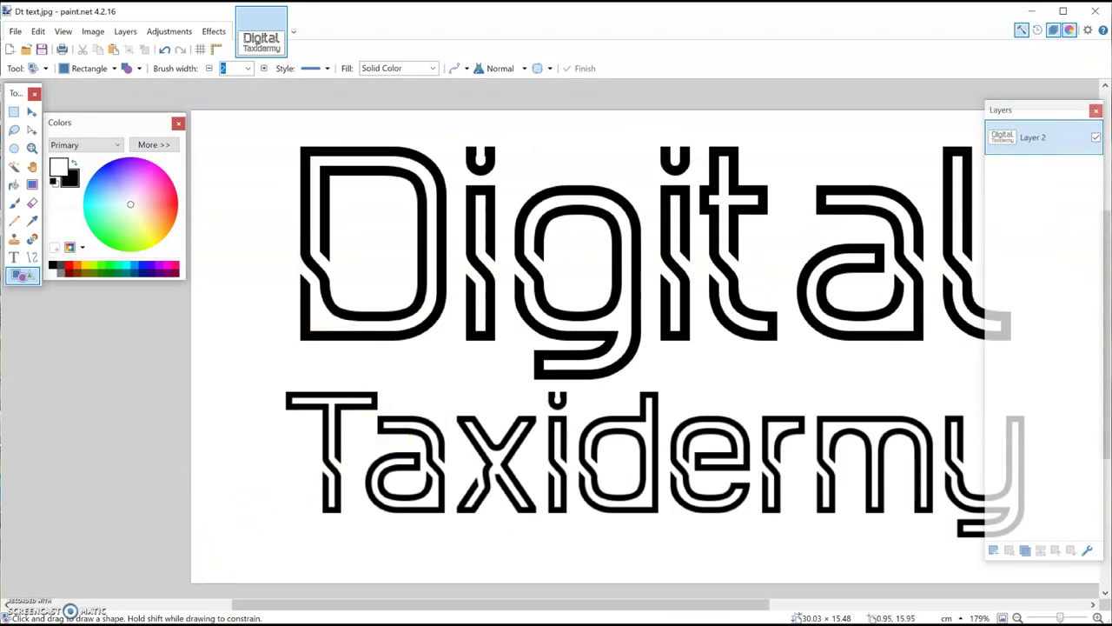
- Launch 3D Builder and start a new scene
{"action": "key", "text": "super"}
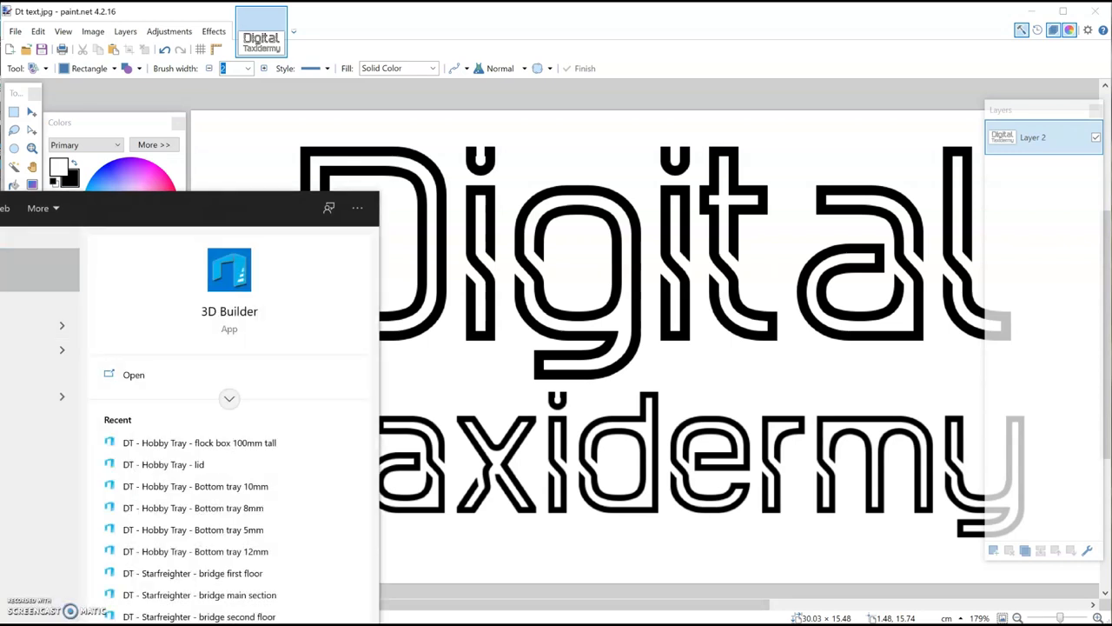
{"action": "key", "text": "Return"}
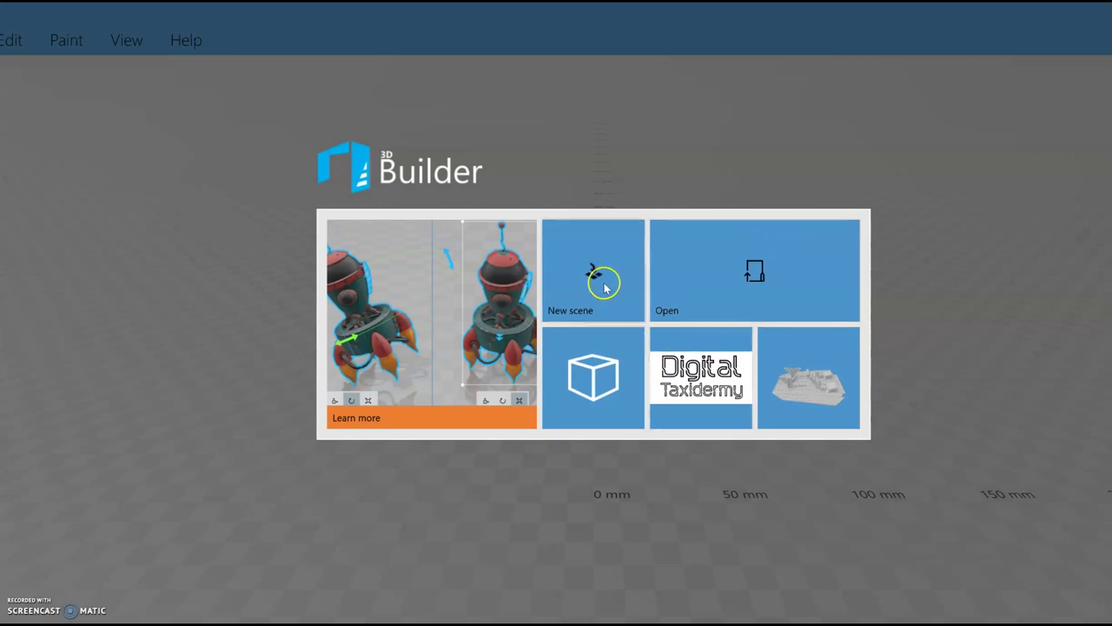
{"action": "left_click", "coordinate": [606, 287]}
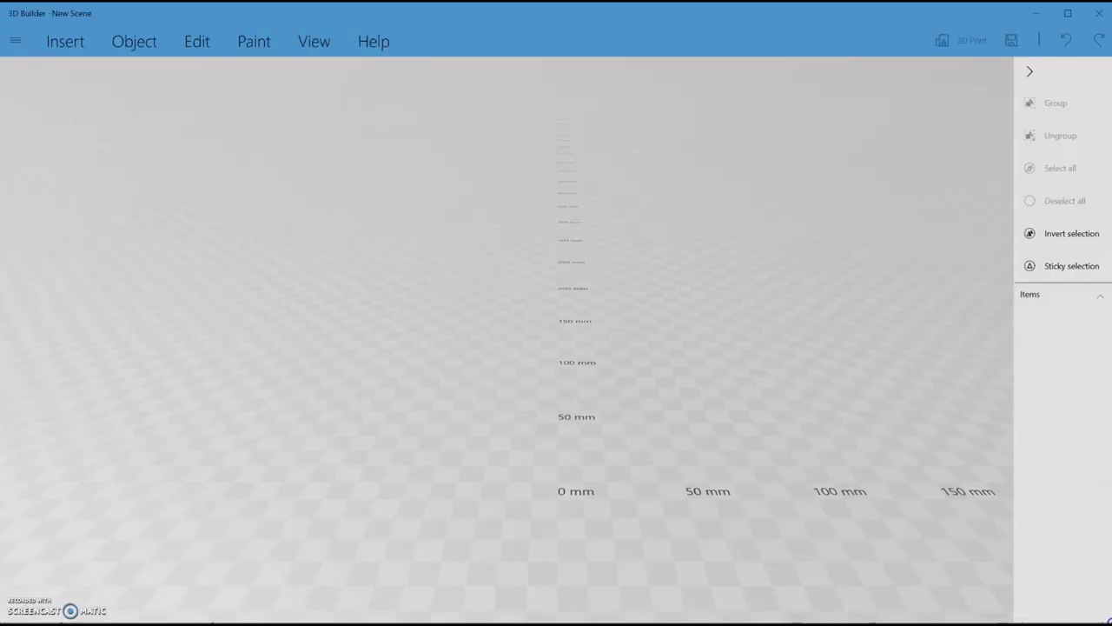
- Load the "Dt text" image from the temporary movie files folder into the scene
{"action": "left_click", "coordinate": [84, 41]}
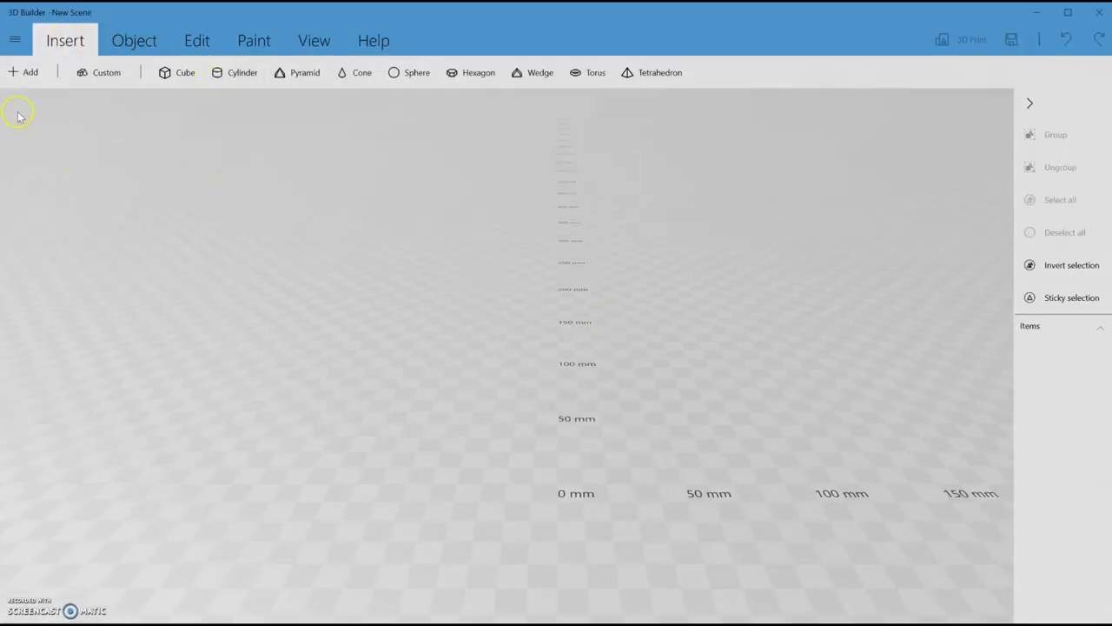
{"action": "left_click", "coordinate": [25, 73]}
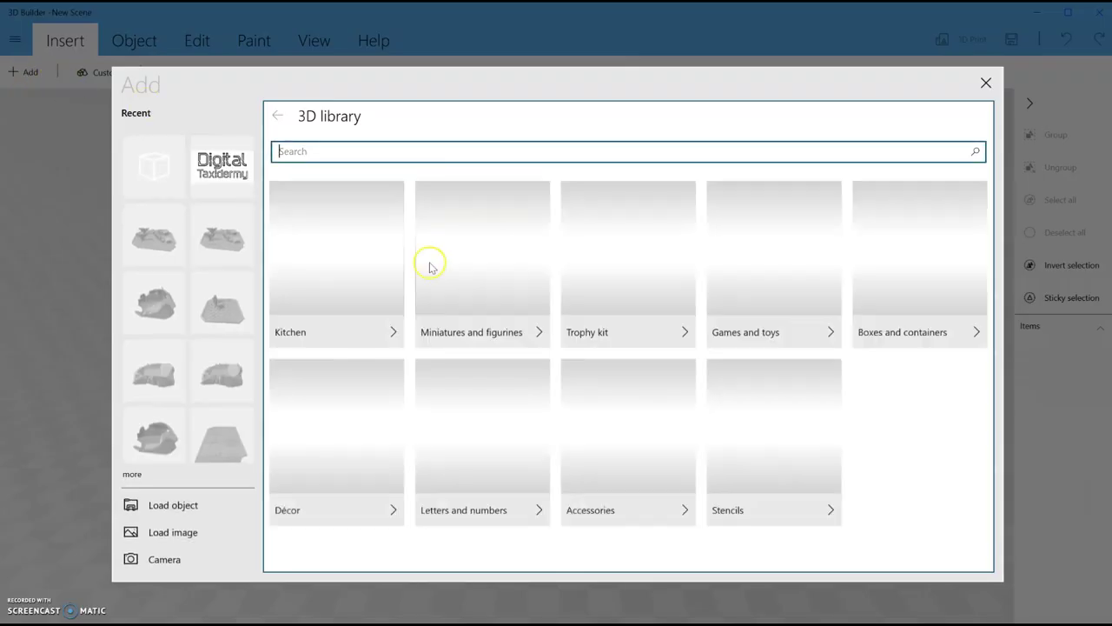
{"action": "left_click", "coordinate": [169, 540]}
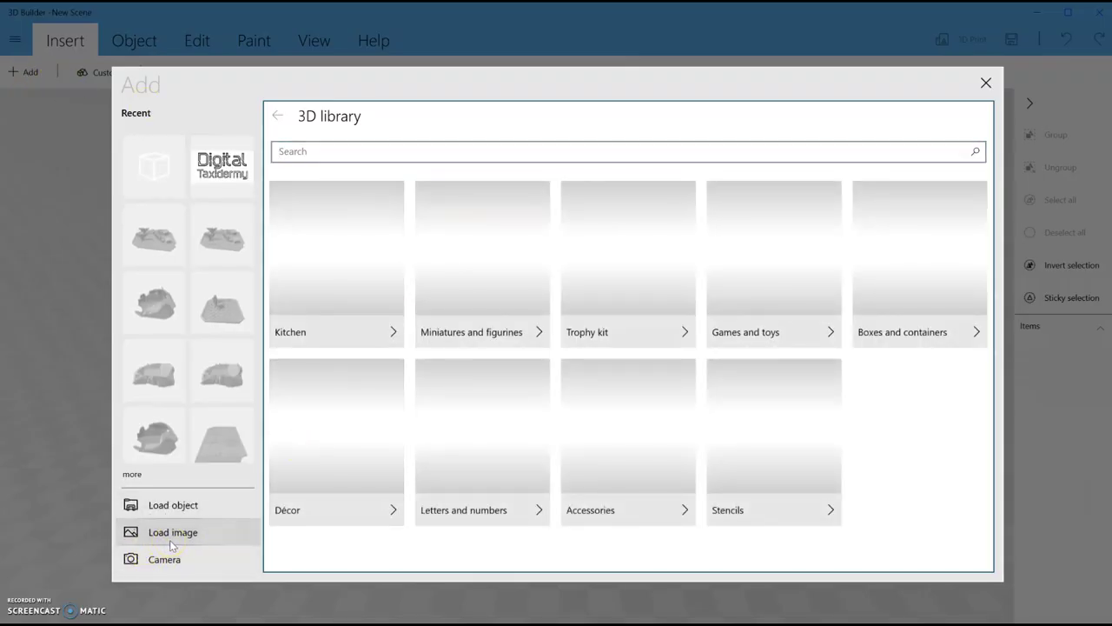
{"action": "left_click", "coordinate": [249, 122]}
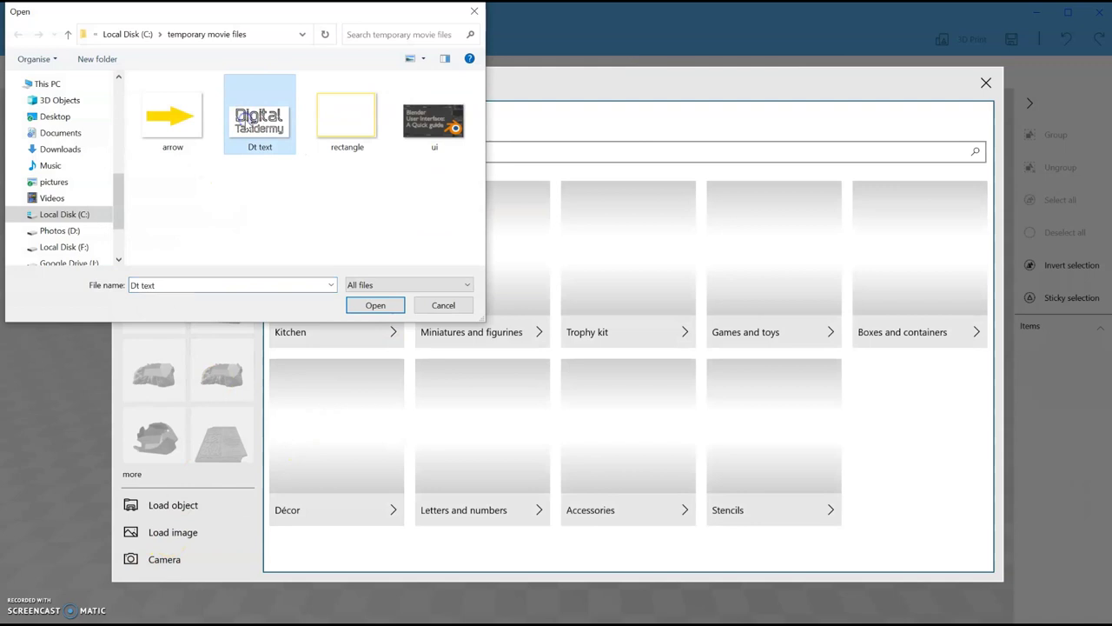
{"action": "left_click", "coordinate": [376, 305]}
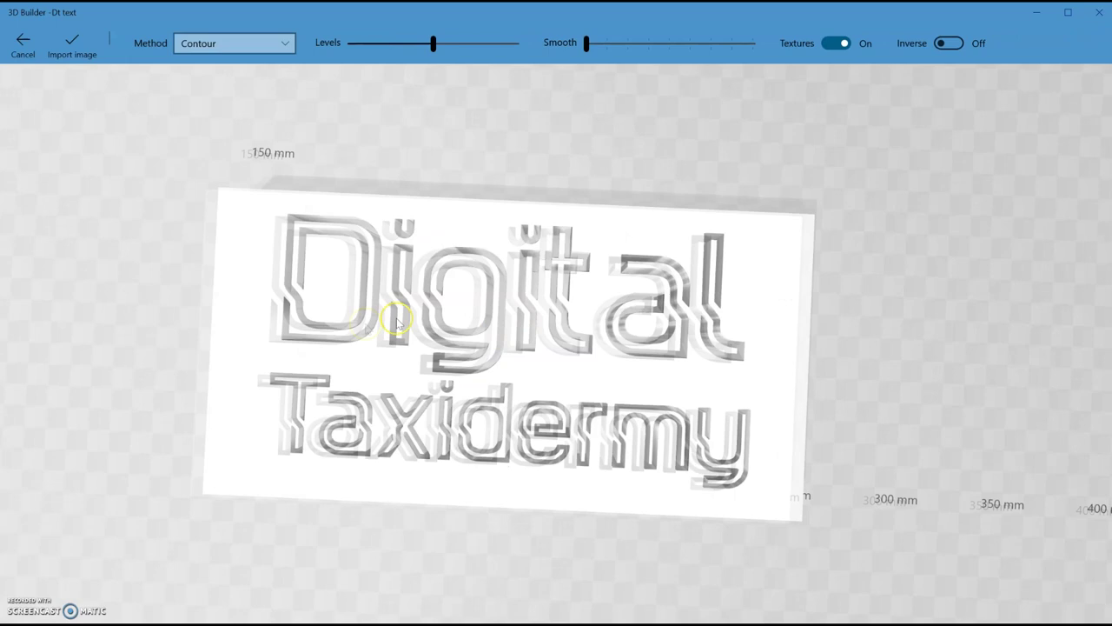
- Turn on Inverse for the Contour conversion so the letters are raised, and import the image as a 3D object
{"action": "mouse_move", "coordinate": [395, 321]}
{"action": "left_mouse_down"}
{"action": "mouse_move", "coordinate": [360, 356]}
{"action": "mouse_move", "coordinate": [551, 248]}
{"action": "mouse_move", "coordinate": [510, 308]}
{"action": "mouse_move", "coordinate": [383, 332]}
{"action": "mouse_move", "coordinate": [430, 162]}
{"action": "mouse_move", "coordinate": [498, 110]}
{"action": "mouse_move", "coordinate": [457, 179]}
{"action": "mouse_move", "coordinate": [405, 213]}
{"action": "mouse_move", "coordinate": [355, 286]}
{"action": "mouse_move", "coordinate": [375, 324]}
{"action": "left_mouse_up"}
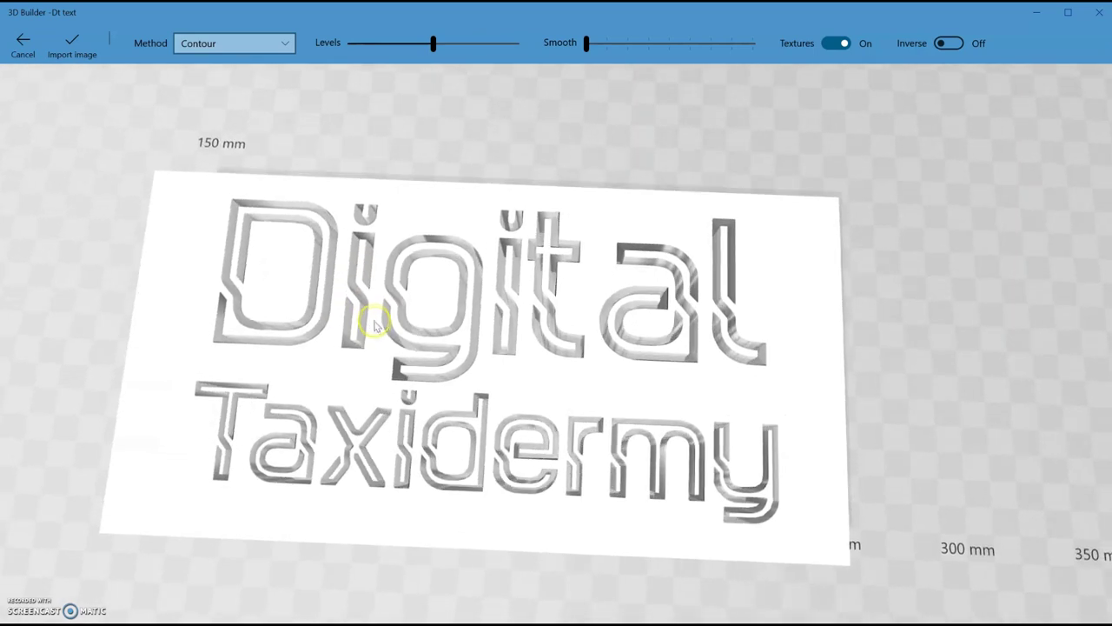
{"action": "left_click", "coordinate": [950, 43]}
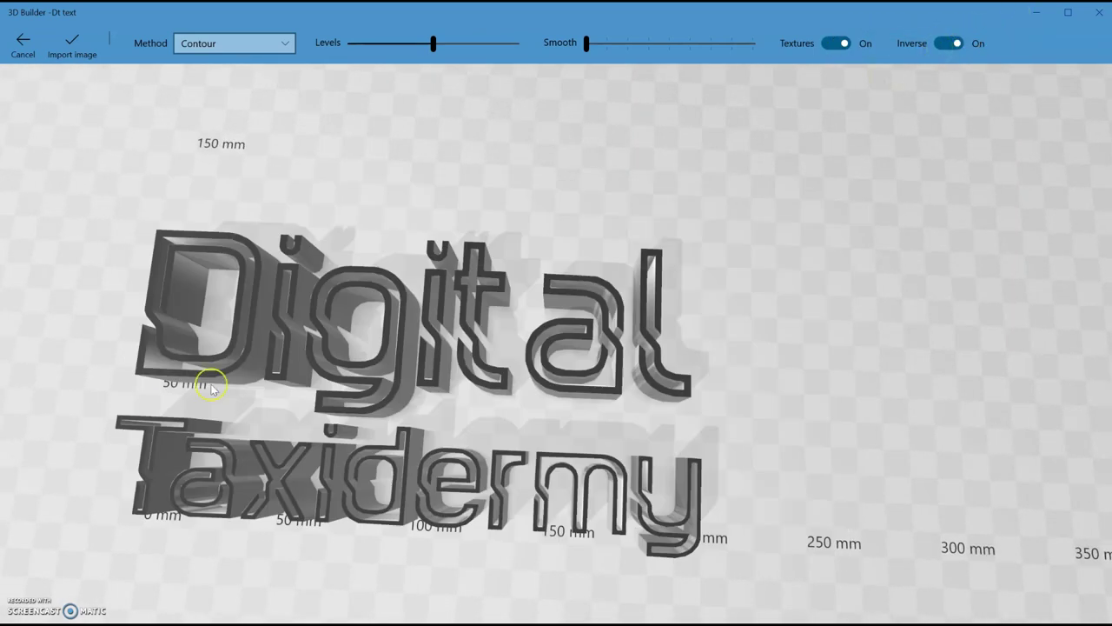
{"action": "left_click_drag", "start_coordinate": [347, 373], "coordinate": [564, 403]}
{"action": "scroll", "coordinate": [568, 397], "scroll_direction": "up", "scroll_amount": 2}
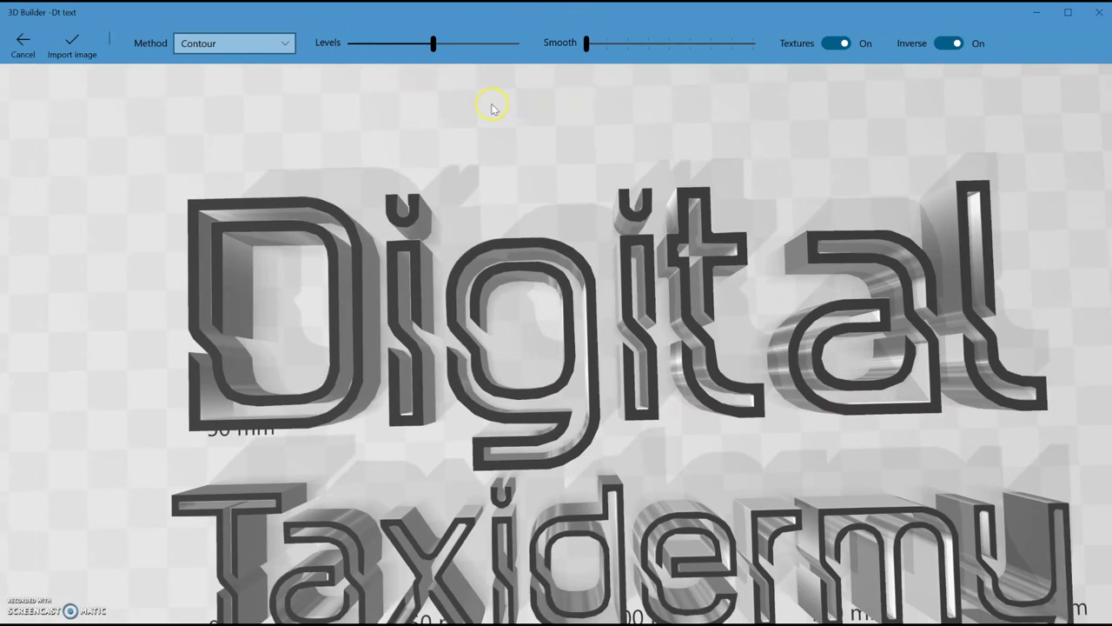
{"action": "left_click_drag", "start_coordinate": [585, 47], "coordinate": [495, 63]}
{"action": "left_click", "coordinate": [74, 43]}
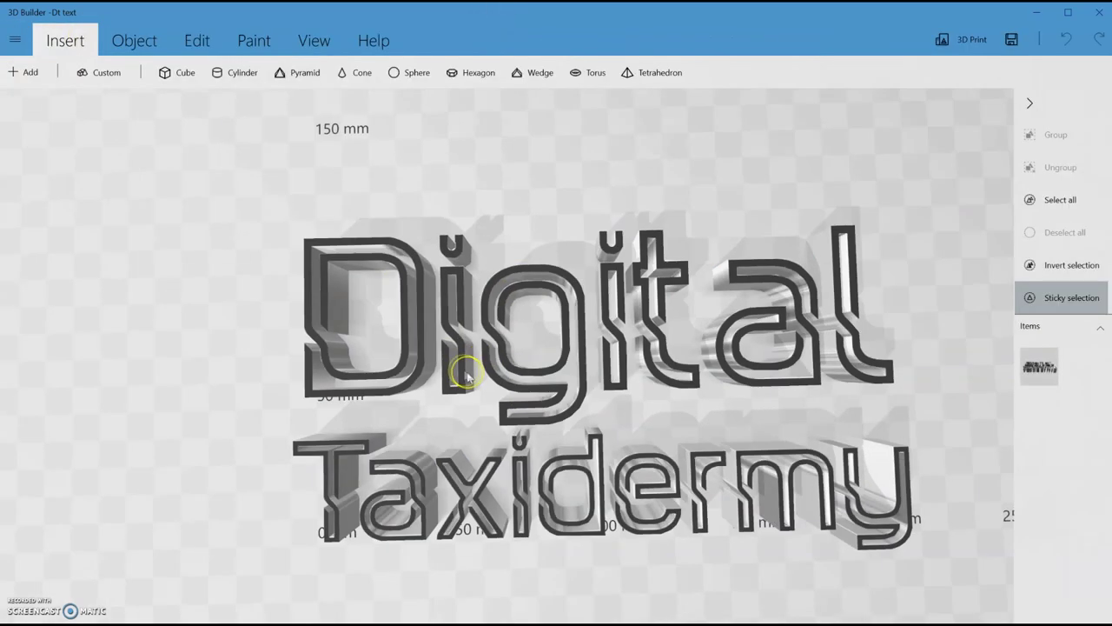
- Inspect the imported 3D lettering and insert a cube into the scene
{"action": "left_click_drag", "start_coordinate": [467, 375], "coordinate": [388, 435]}
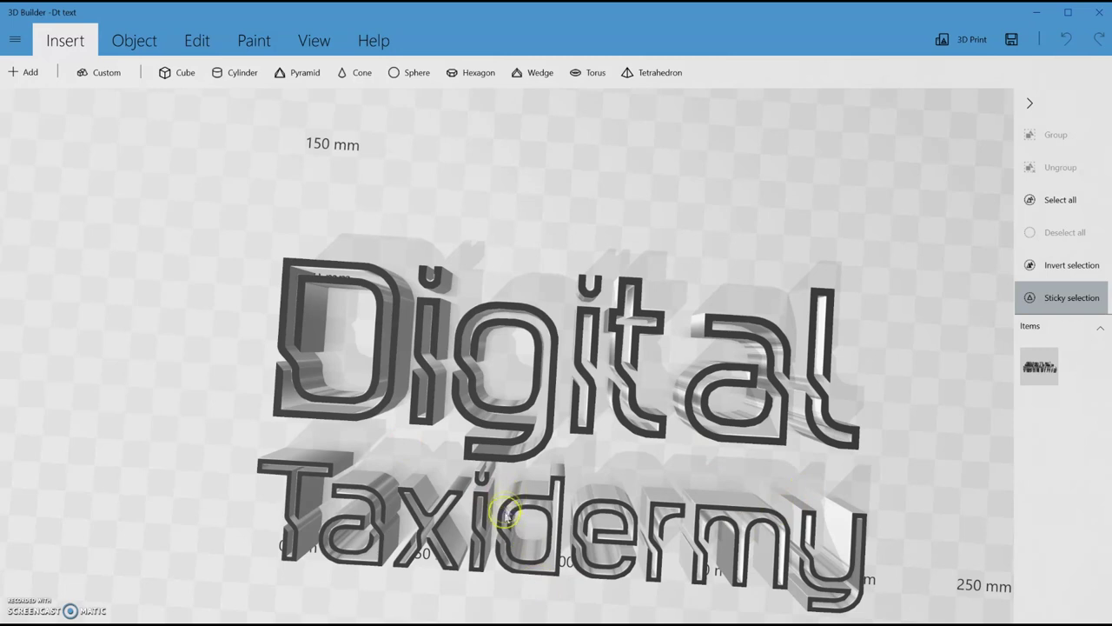
{"action": "scroll", "coordinate": [482, 356], "scroll_direction": "up", "scroll_amount": 3}
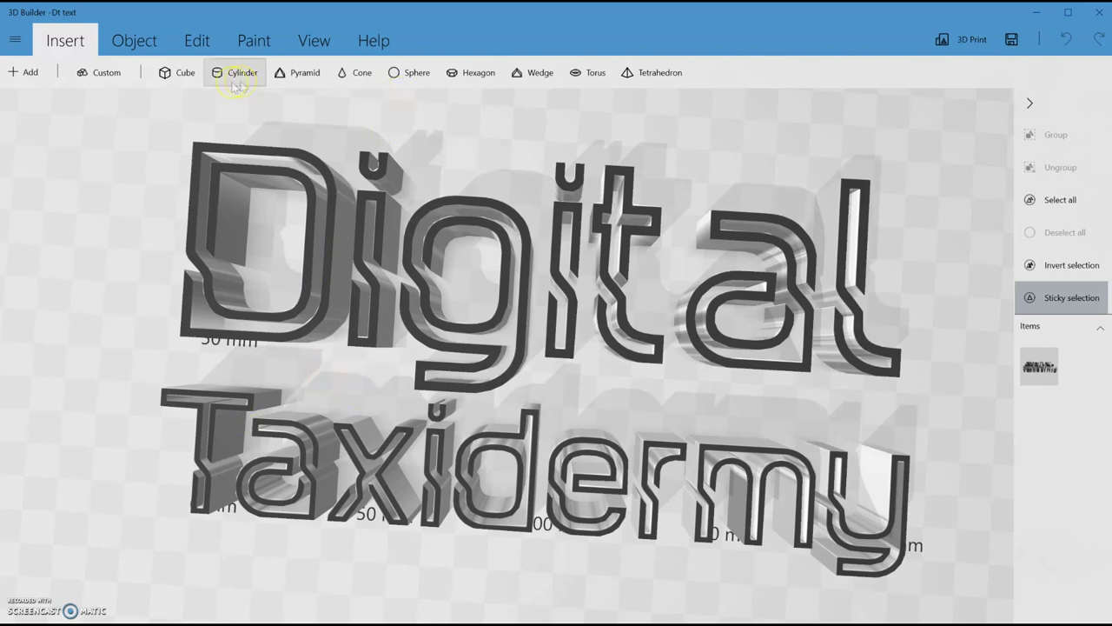
{"action": "left_click", "coordinate": [176, 73]}
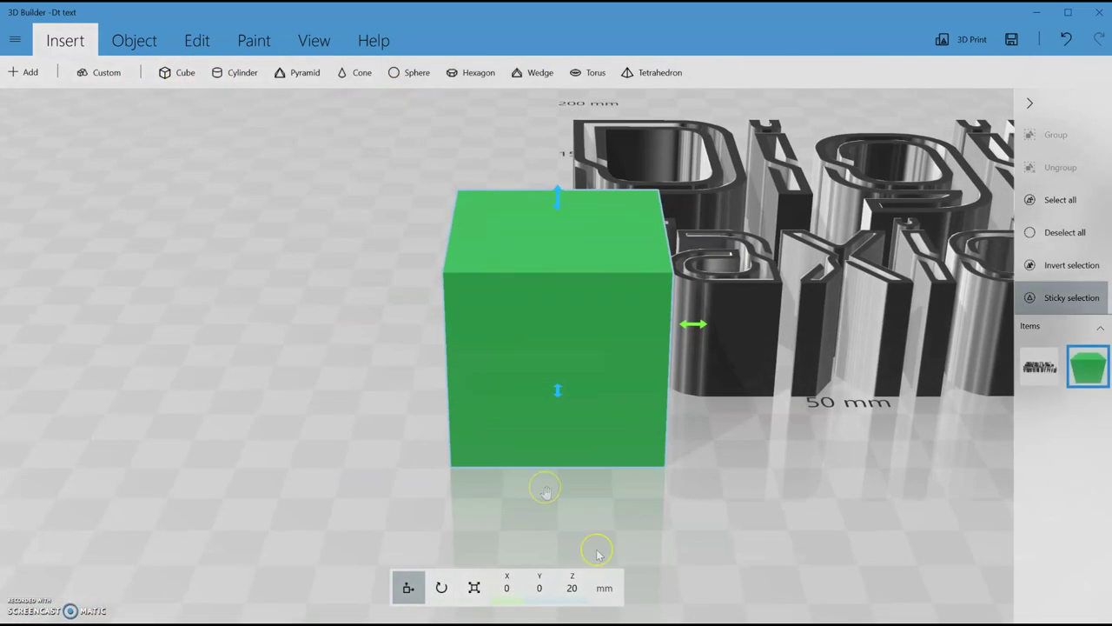
- Scale the green cube's Z height to 0.4 mm to make it a thin plate
{"action": "left_click", "coordinate": [474, 588]}
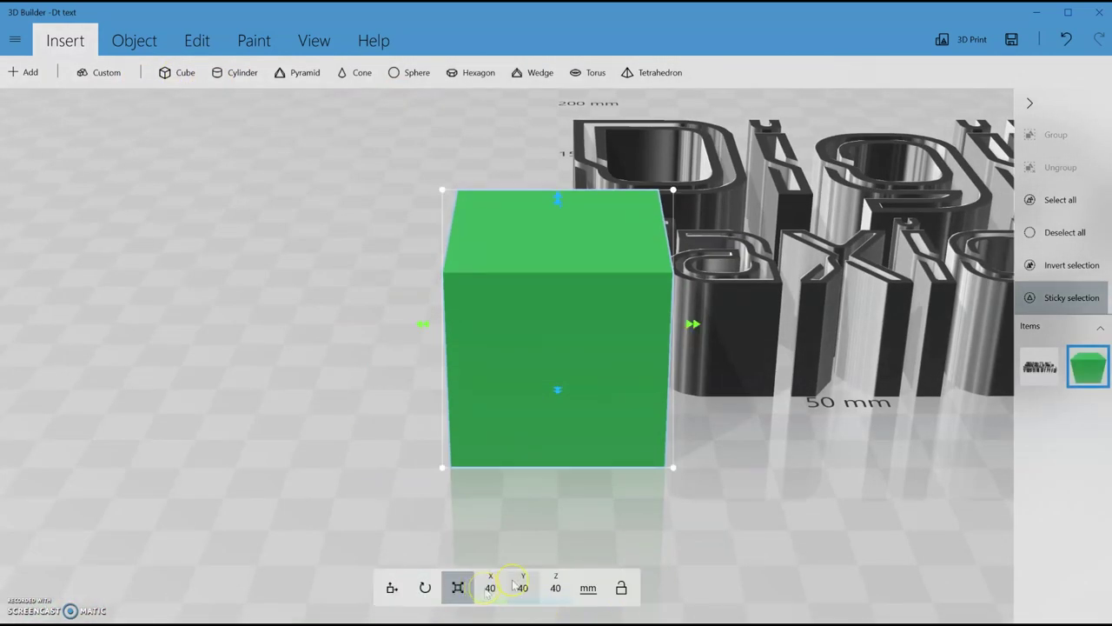
{"action": "left_click", "coordinate": [556, 589]}
{"action": "type", "text": "0.4"}
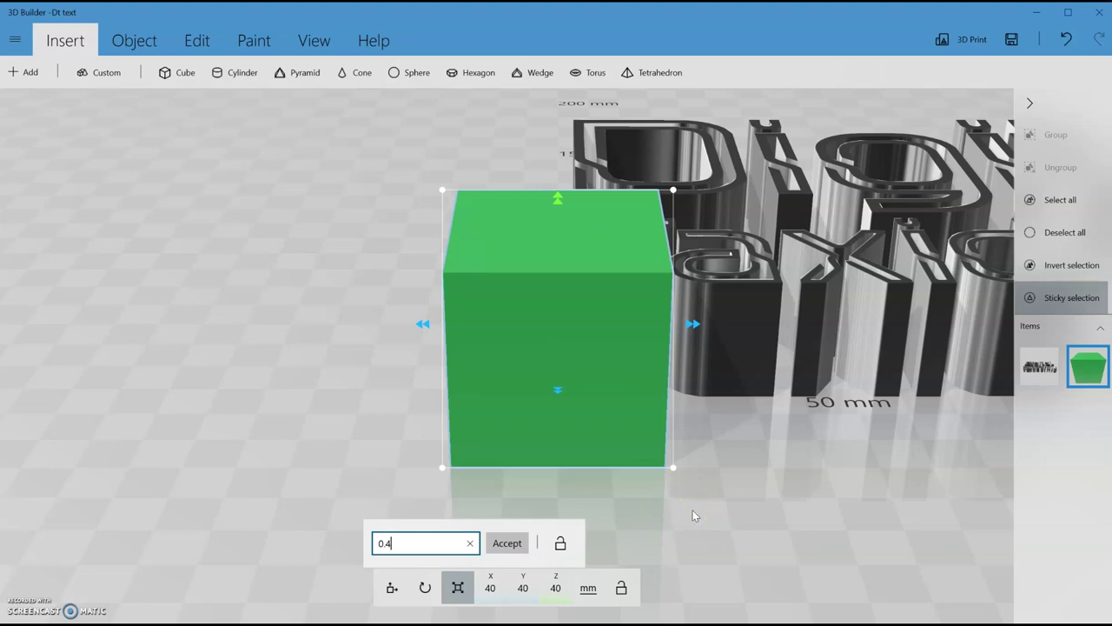
{"action": "key", "text": "Escape"}
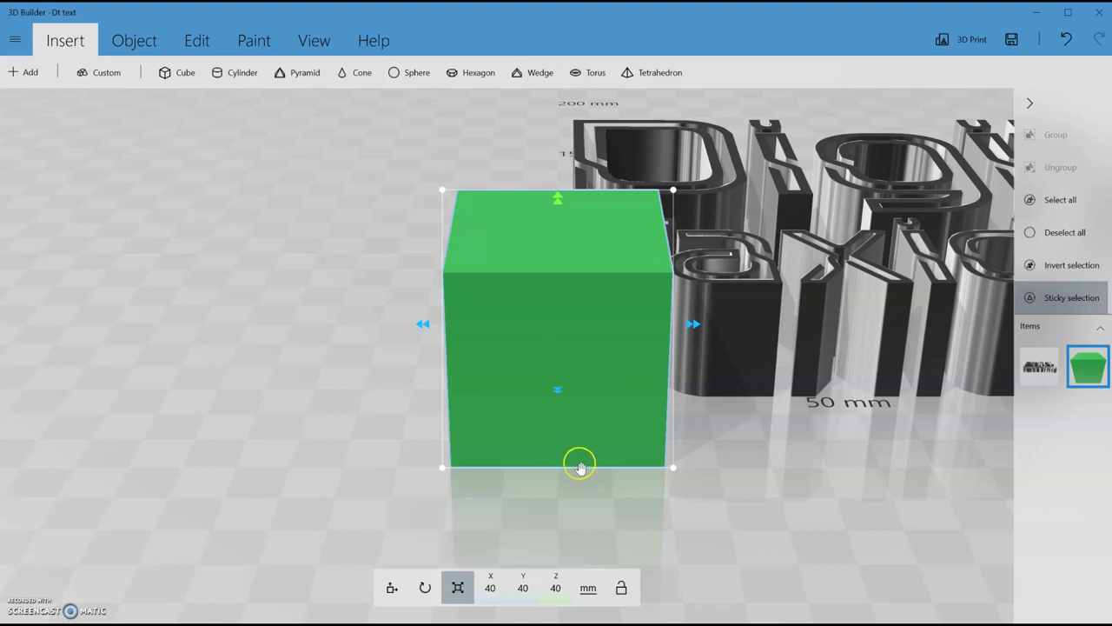
{"action": "left_click", "coordinate": [527, 588]}
{"action": "type", "text": "0.4"}
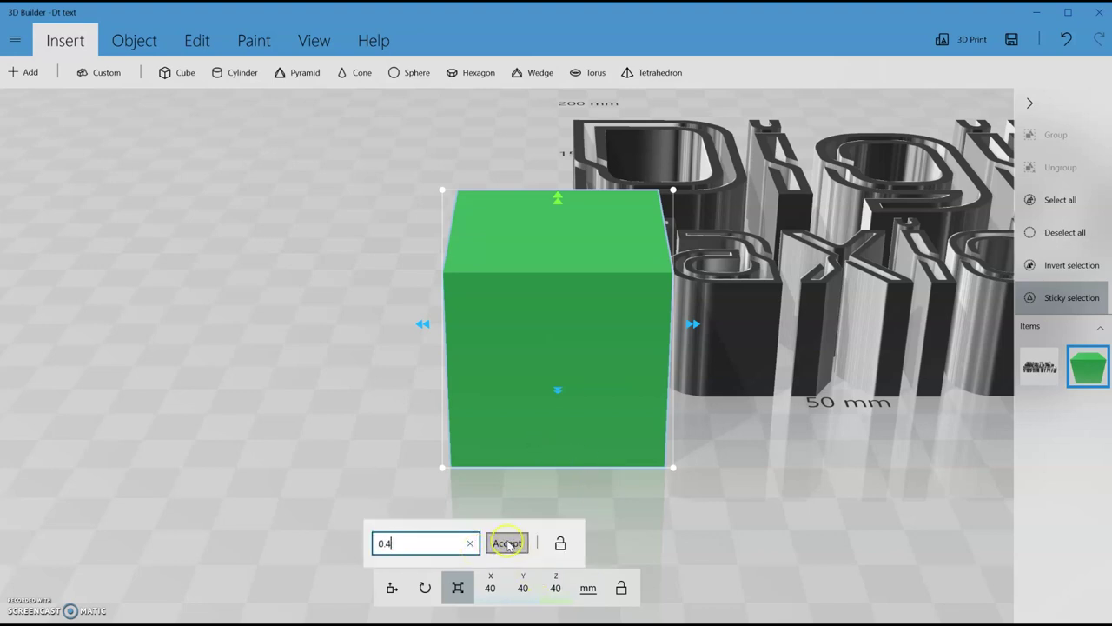
{"action": "left_click", "coordinate": [508, 543]}
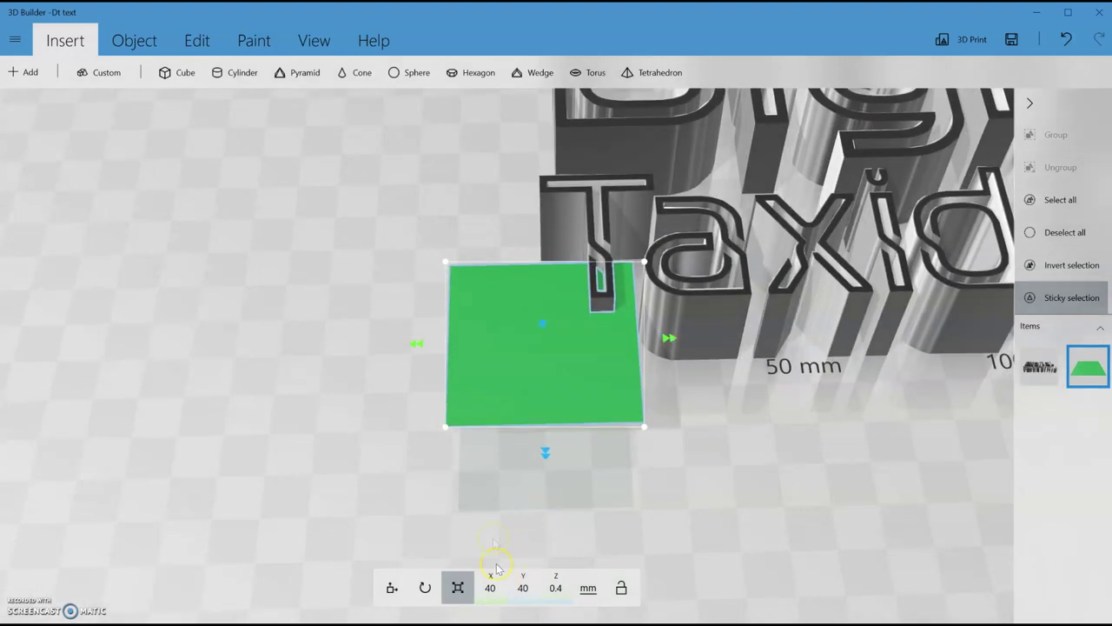
- Resize the thin green plate to 210 mm in X and 60 mm in Y
{"action": "left_click", "coordinate": [490, 587]}
{"action": "type", "text": "200"}
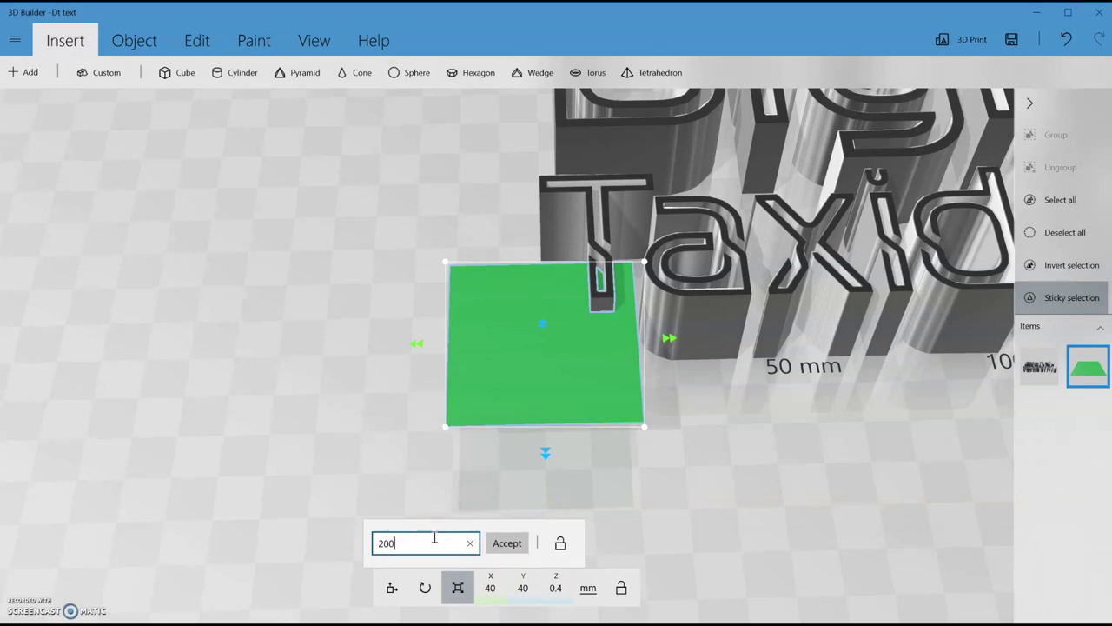
{"action": "type", "text": "10"}
{"action": "left_click", "coordinate": [507, 544]}
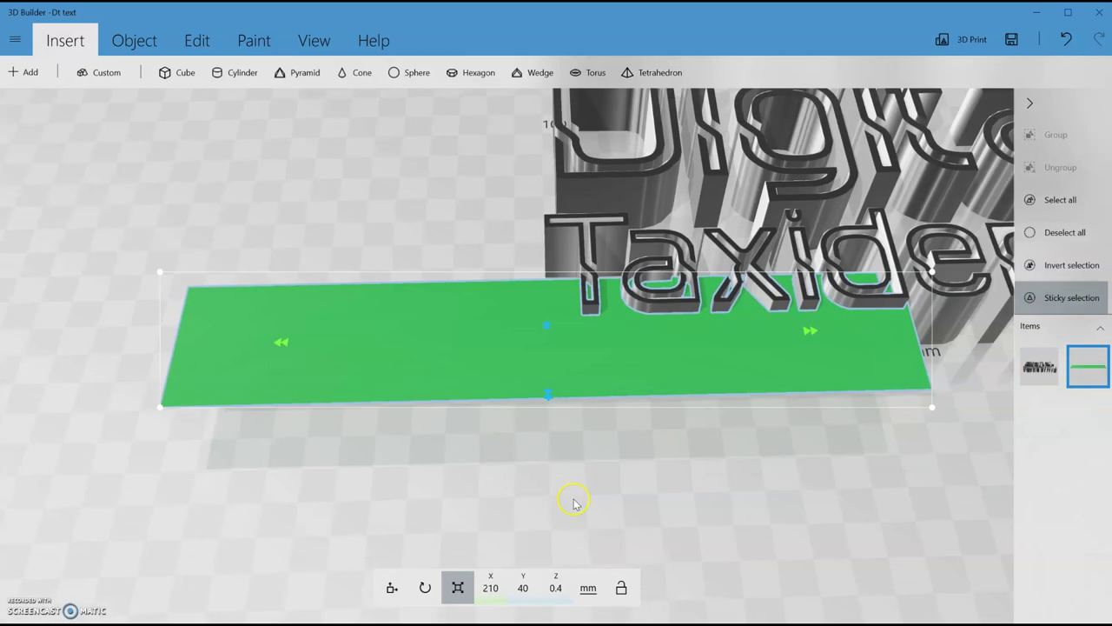
{"action": "left_click", "coordinate": [525, 588]}
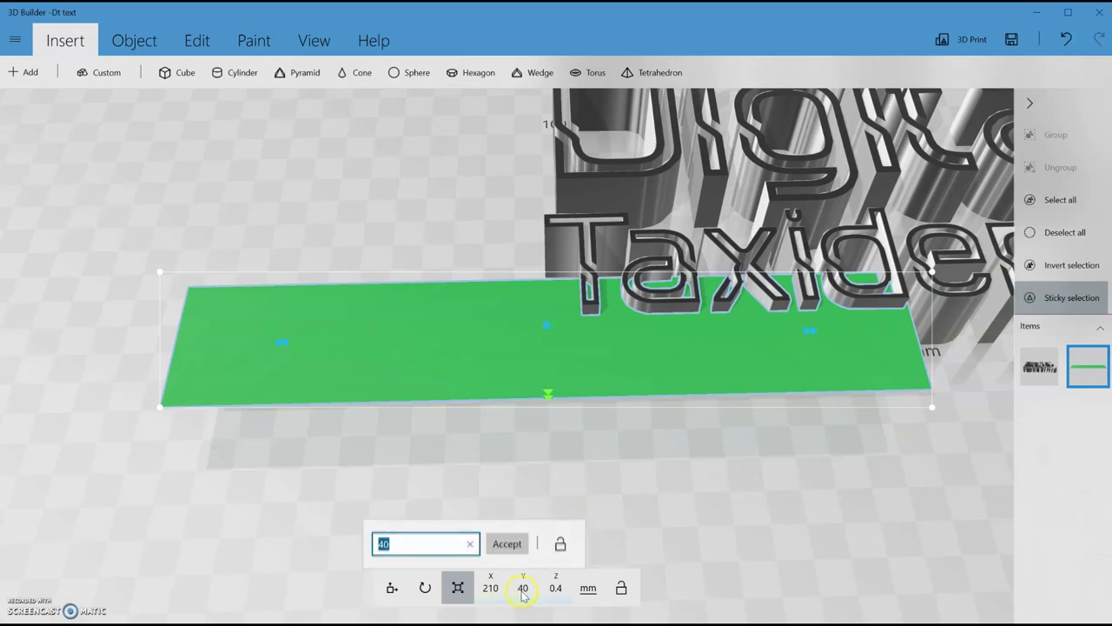
{"action": "type", "text": "60"}
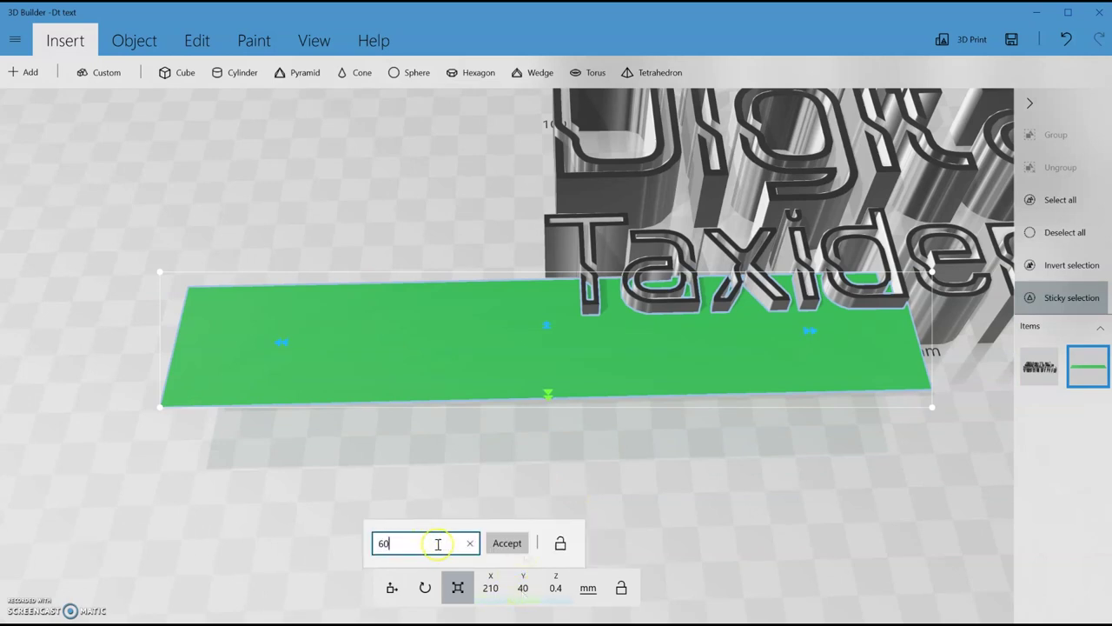
{"action": "left_click", "coordinate": [511, 543]}
- Position the lettering over the green plate and scale it down proportionally to about 99 × 53 × 12 mm
{"action": "left_click_drag", "start_coordinate": [365, 250], "coordinate": [400, 402]}
{"action": "left_click", "coordinate": [758, 205]}
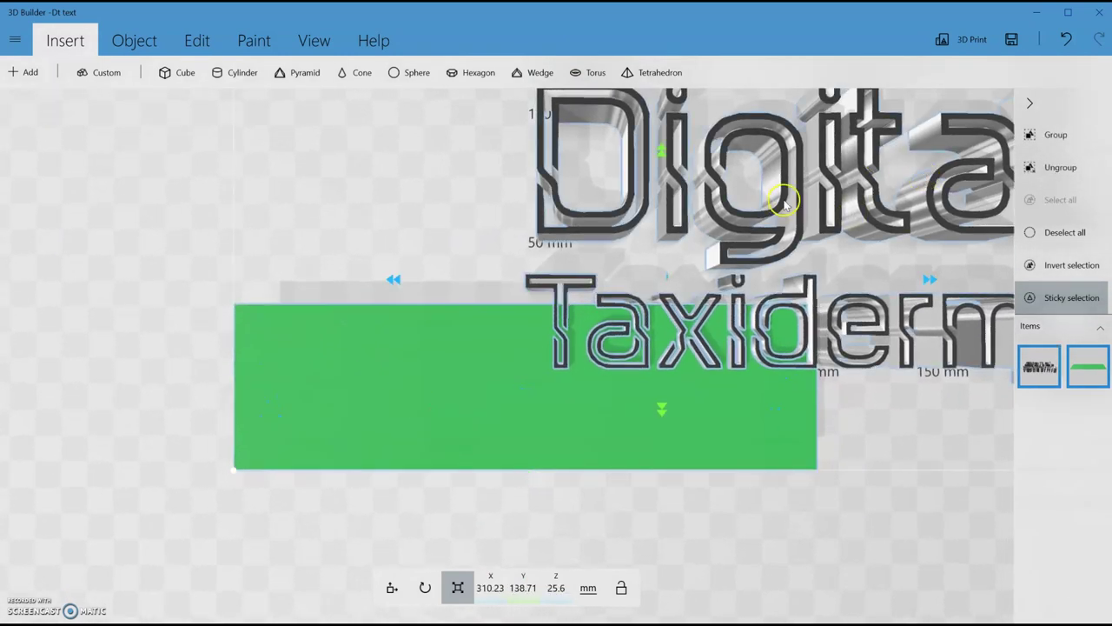
{"action": "left_click_drag", "start_coordinate": [784, 218], "coordinate": [634, 287]}
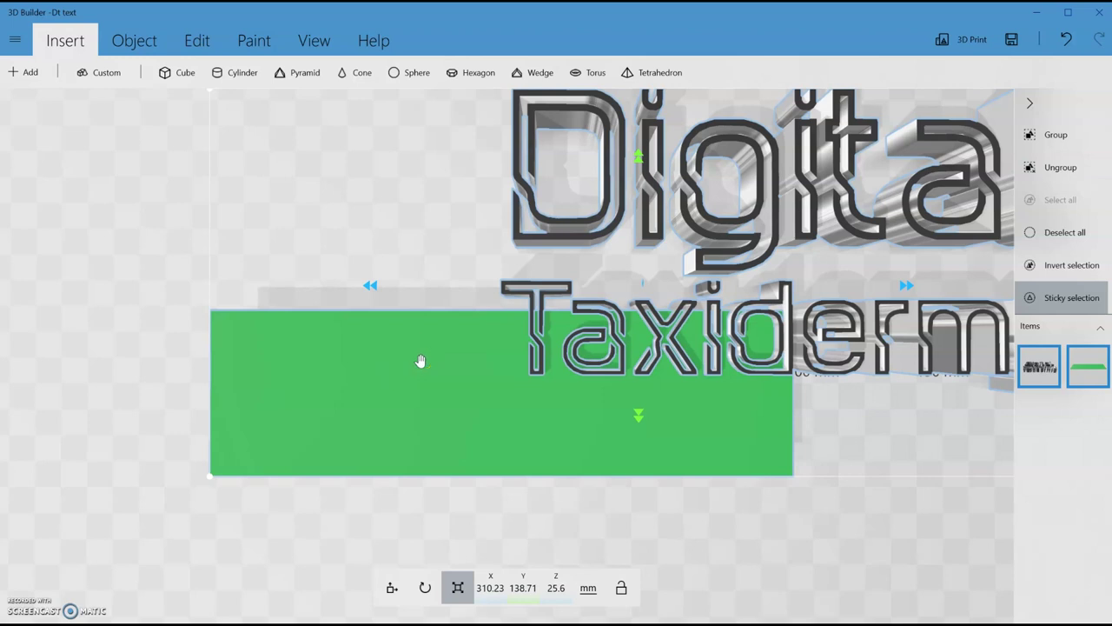
{"action": "left_click", "coordinate": [605, 215]}
{"action": "left_click_drag", "start_coordinate": [606, 215], "coordinate": [365, 369]}
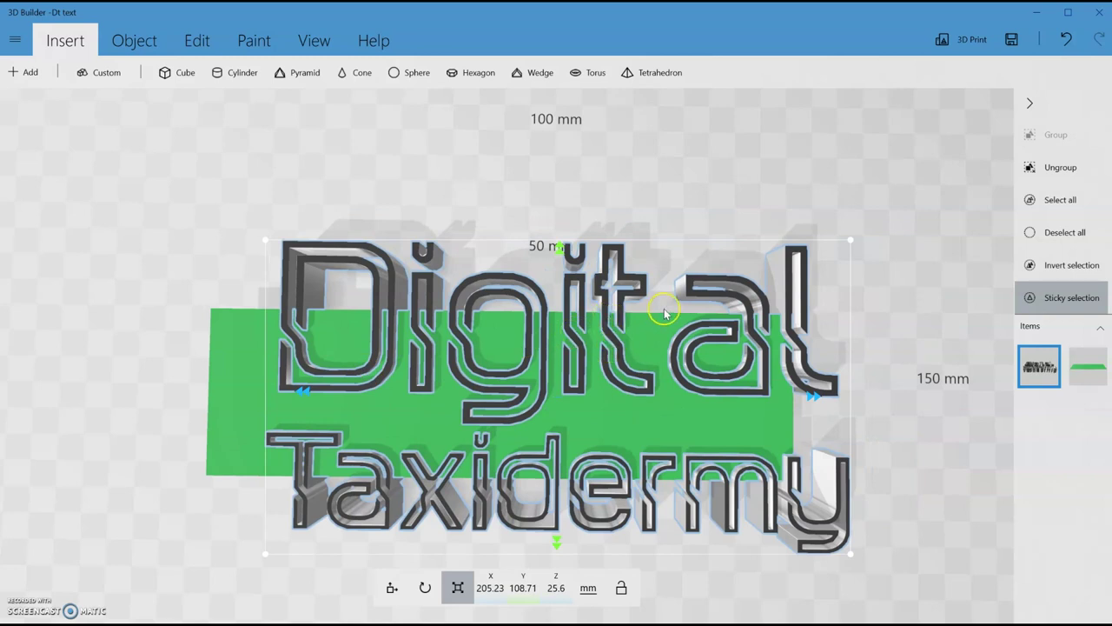
{"action": "left_click_drag", "start_coordinate": [775, 269], "coordinate": [736, 288]}
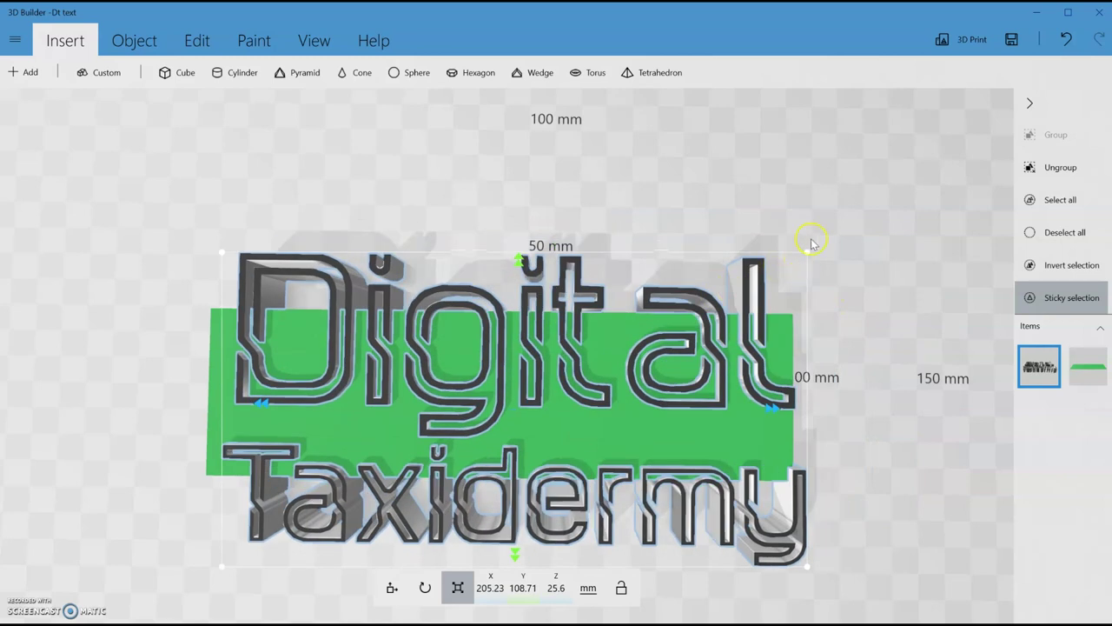
{"action": "left_click_drag", "start_coordinate": [807, 250], "coordinate": [704, 344]}
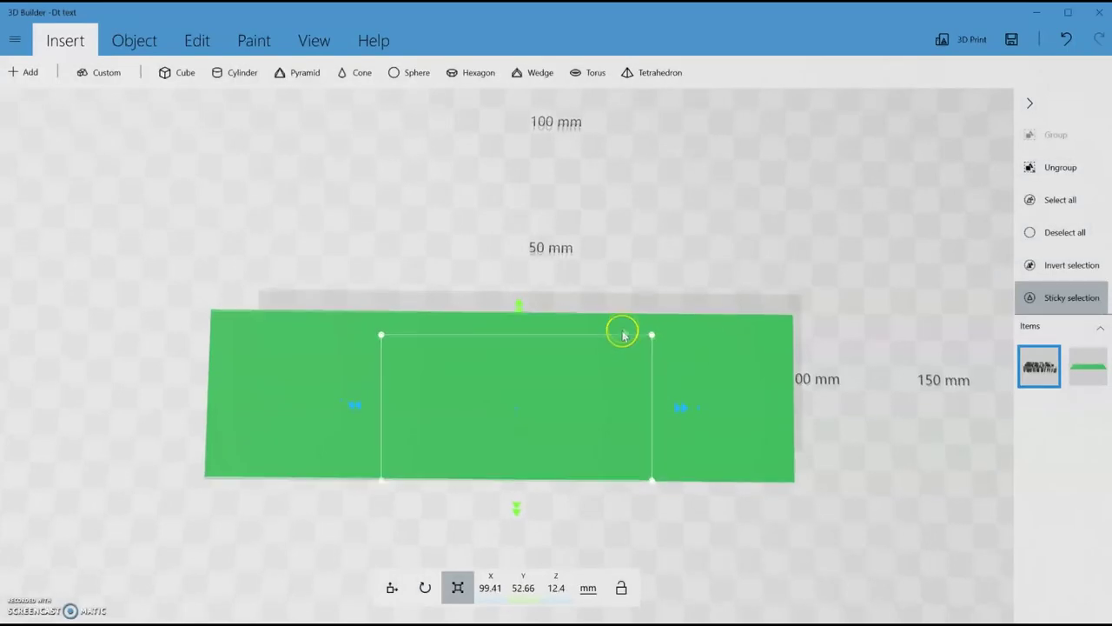
- Stretch the green plate's thickness downward towards the top of the lettering
{"action": "left_click_drag", "start_coordinate": [725, 492], "coordinate": [690, 275]}
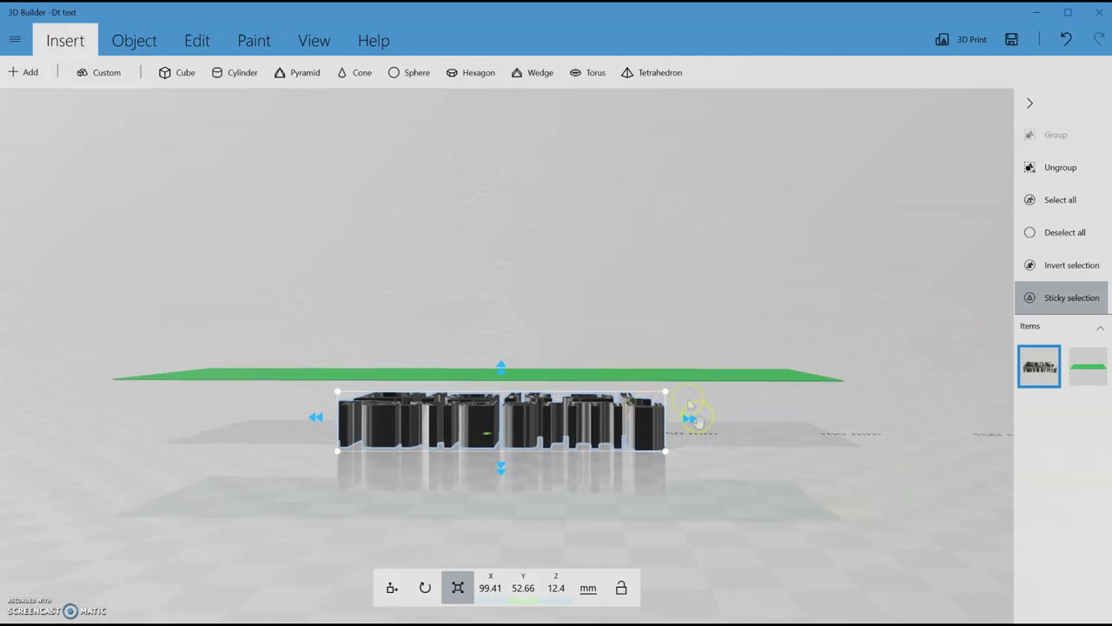
{"action": "left_click", "coordinate": [690, 376]}
{"action": "mouse_move", "coordinate": [488, 352]}
{"action": "left_mouse_down"}
{"action": "mouse_move", "coordinate": [489, 385]}
{"action": "mouse_move", "coordinate": [489, 366]}
{"action": "left_mouse_up"}
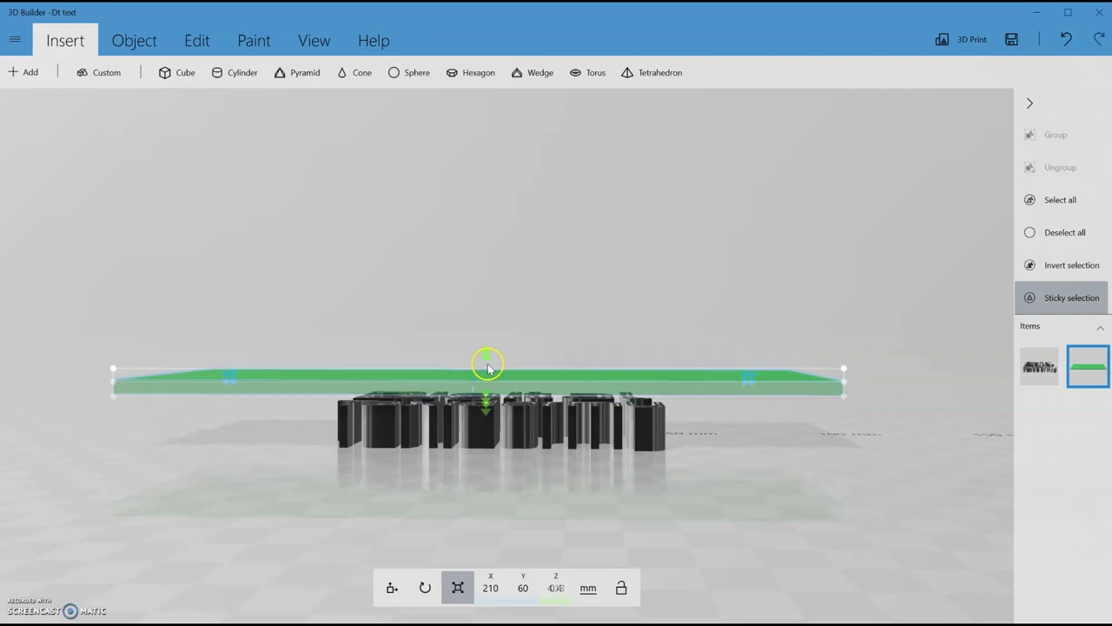